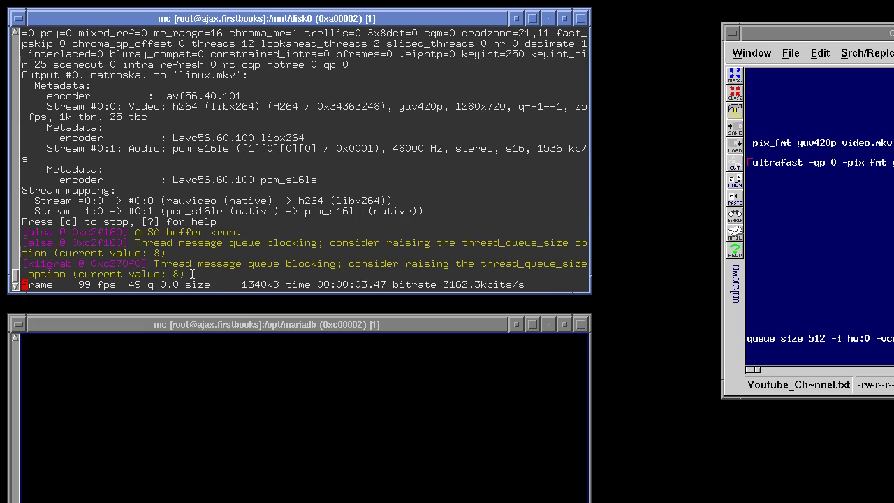
- Switch to the Writer document titled 'LibreOffice and MariaDB/MySQL'
{"action": "key", "text": "alt+Tab"}
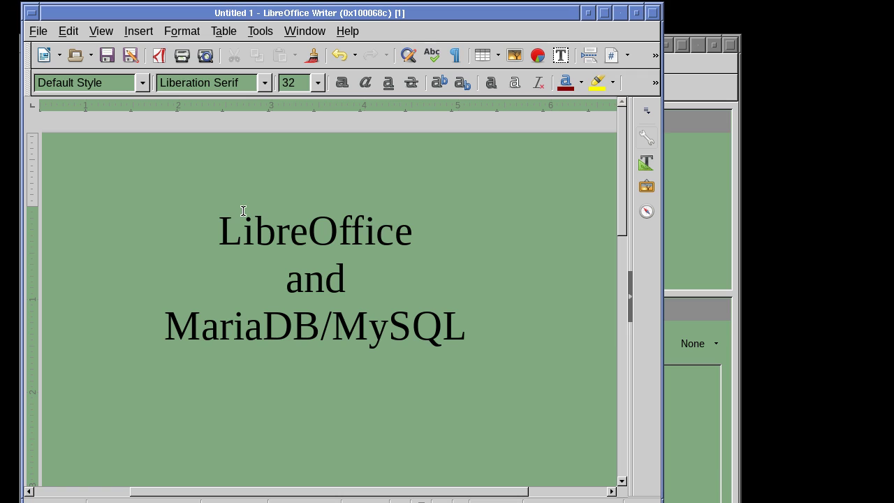
- Bring up the Nutrition28mod database window and open its Nutrients form from the Forms list
{"action": "left_click", "coordinate": [694, 183]}
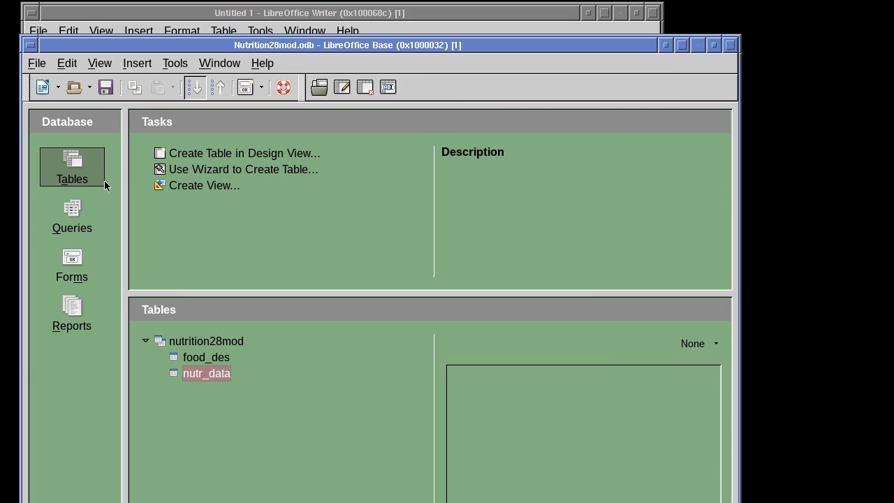
{"action": "left_click_drag", "start_coordinate": [100, 45], "coordinate": [97, 14]}
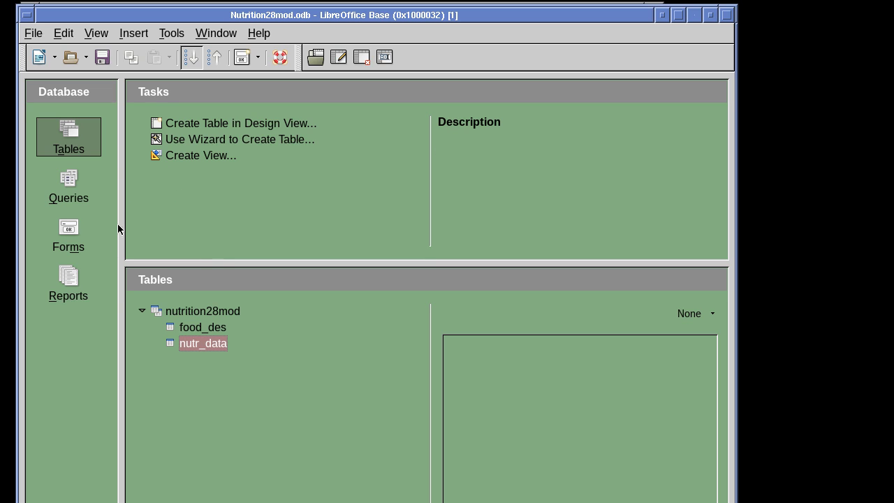
{"action": "left_click", "coordinate": [75, 235]}
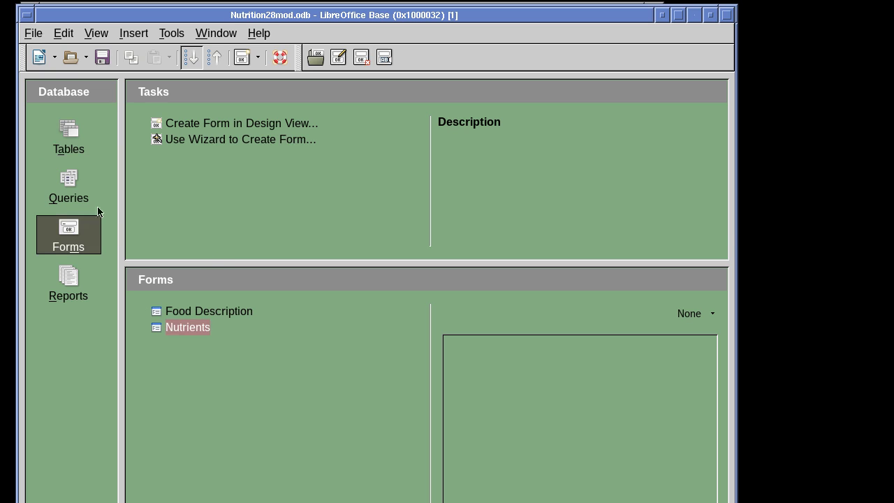
{"action": "double_click", "coordinate": [186, 327]}
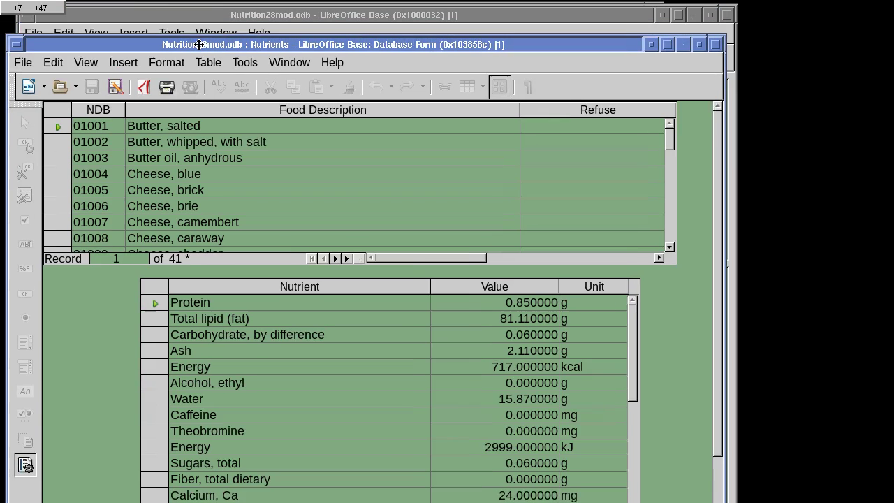
- Select food 01069, Cream substitute, powdered, to check its linked nutrients, then close the form
{"action": "left_click_drag", "start_coordinate": [210, 29], "coordinate": [207, 21]}
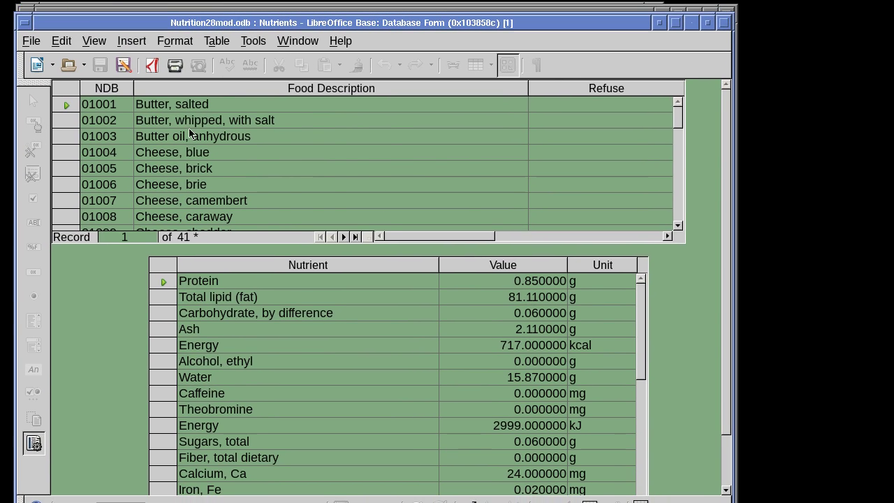
{"action": "scroll", "coordinate": [189, 130], "scroll_direction": "down", "scroll_amount": 6}
{"action": "scroll", "coordinate": [189, 129], "scroll_direction": "down", "scroll_amount": 2}
{"action": "scroll", "coordinate": [191, 131], "scroll_direction": "down", "scroll_amount": 6}
{"action": "scroll", "coordinate": [192, 133], "scroll_direction": "down", "scroll_amount": 5}
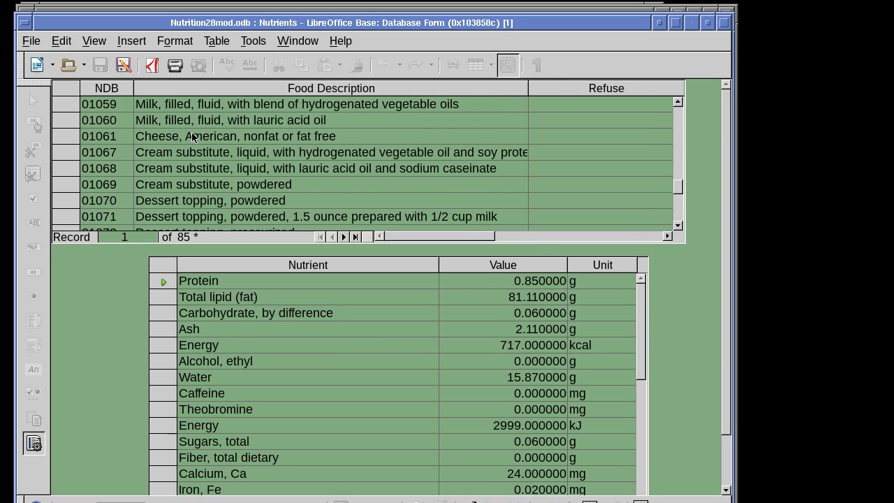
{"action": "left_click", "coordinate": [211, 188]}
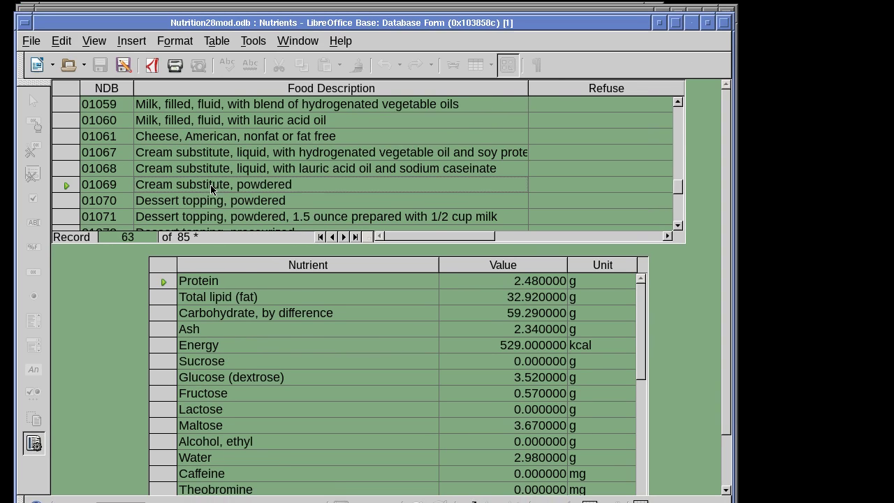
{"action": "scroll", "coordinate": [231, 307], "scroll_direction": "down", "scroll_amount": 1}
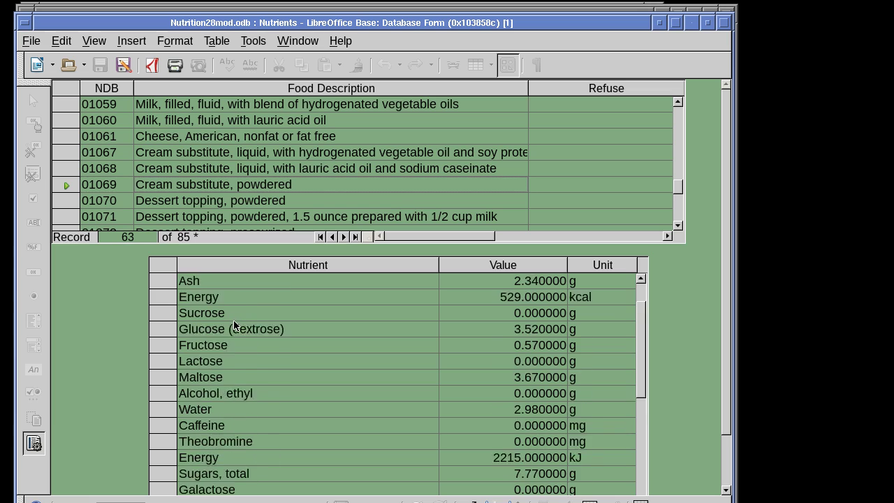
{"action": "scroll", "coordinate": [234, 321], "scroll_direction": "up", "scroll_amount": 1}
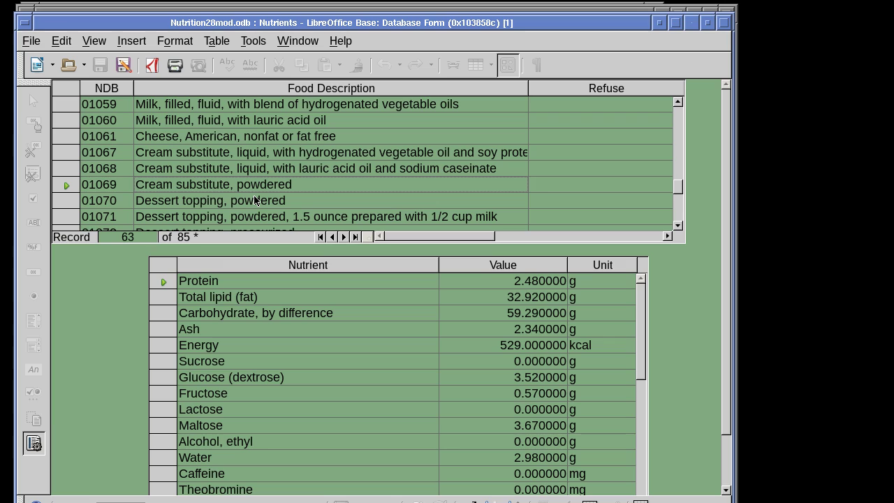
{"action": "left_click", "coordinate": [725, 23]}
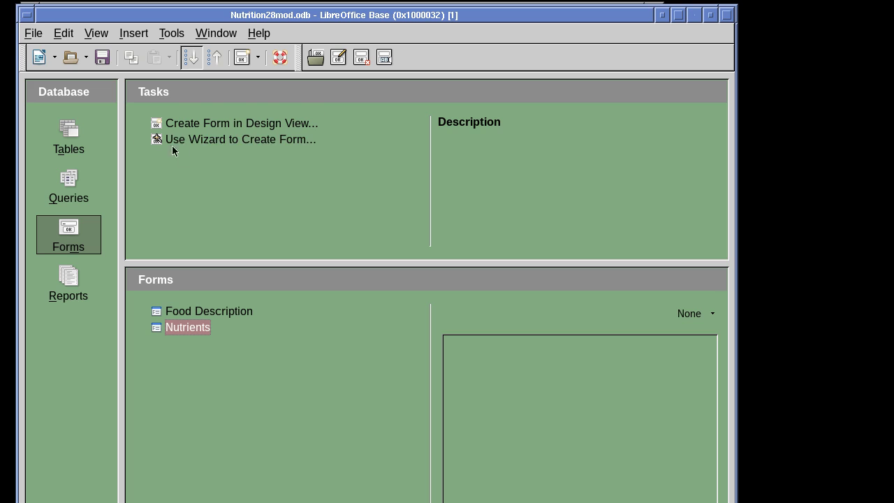
- Review the food_des table's field definitions in the design window, then close it
{"action": "left_click", "coordinate": [65, 133]}
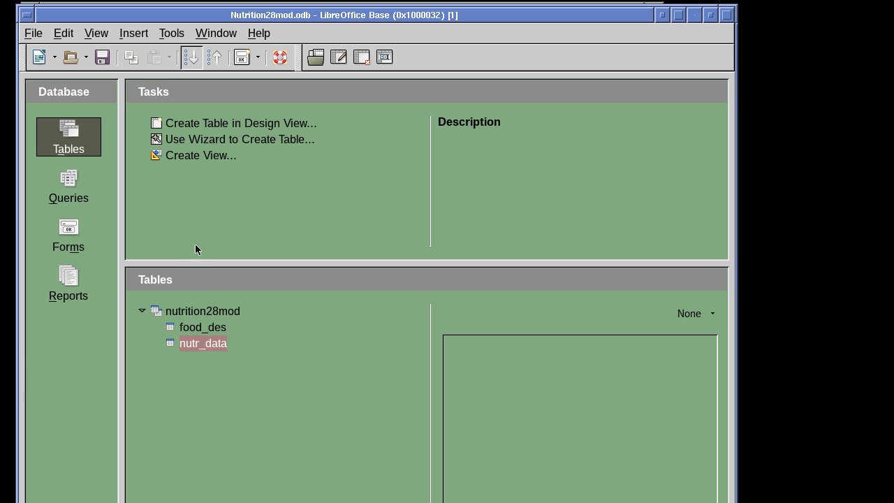
{"action": "left_click", "coordinate": [199, 328]}
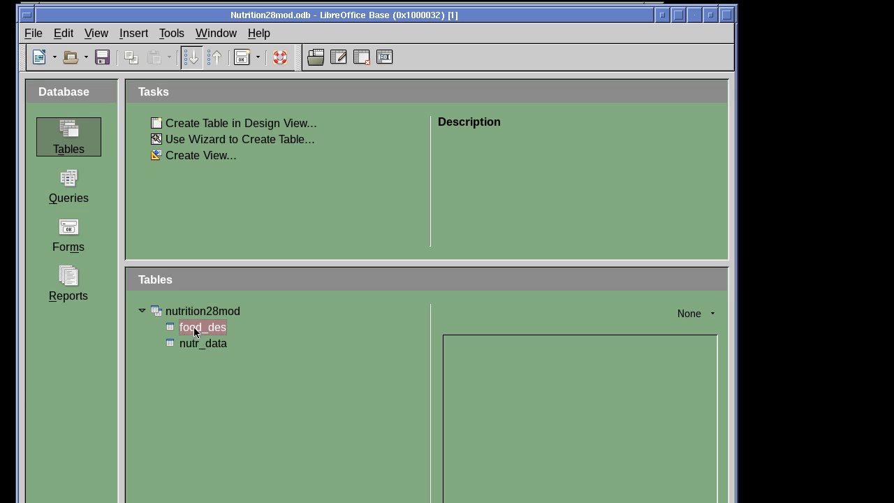
{"action": "left_click", "coordinate": [213, 345]}
{"action": "right_click", "coordinate": [202, 326]}
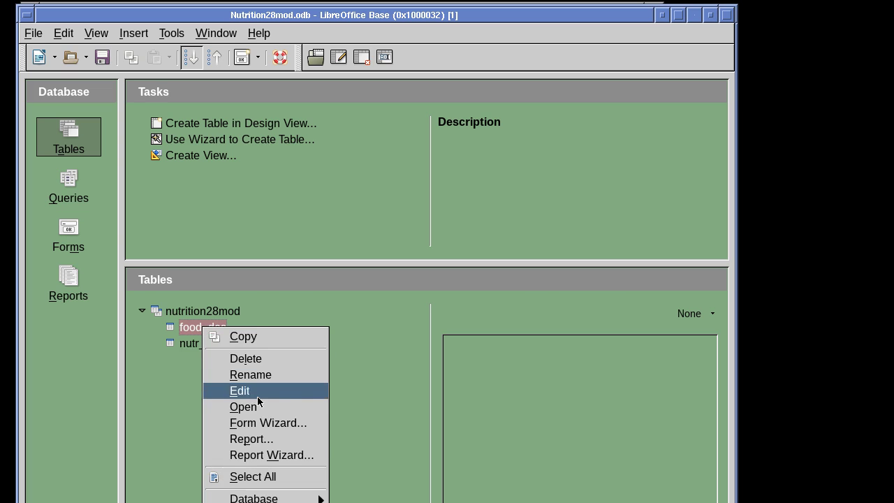
{"action": "left_click", "coordinate": [258, 394]}
{"action": "left_click", "coordinate": [223, 314]}
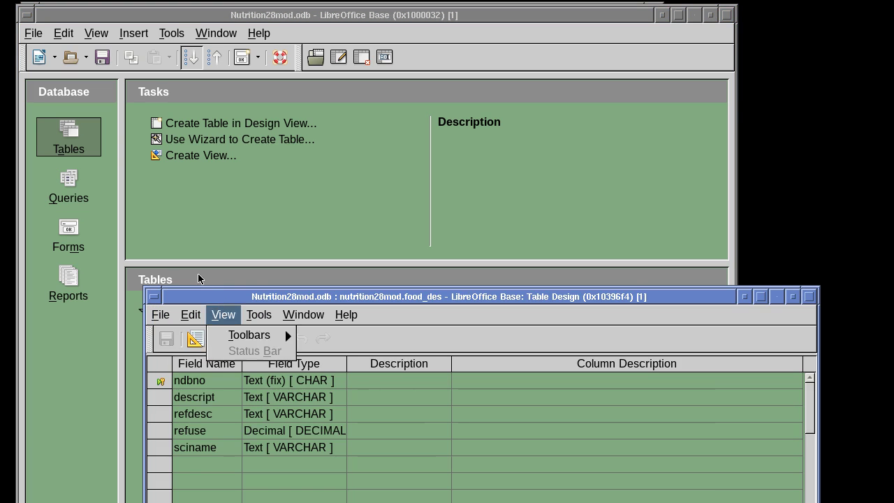
{"action": "left_click", "coordinate": [215, 293]}
{"action": "left_click_drag", "start_coordinate": [215, 293], "coordinate": [89, 6]}
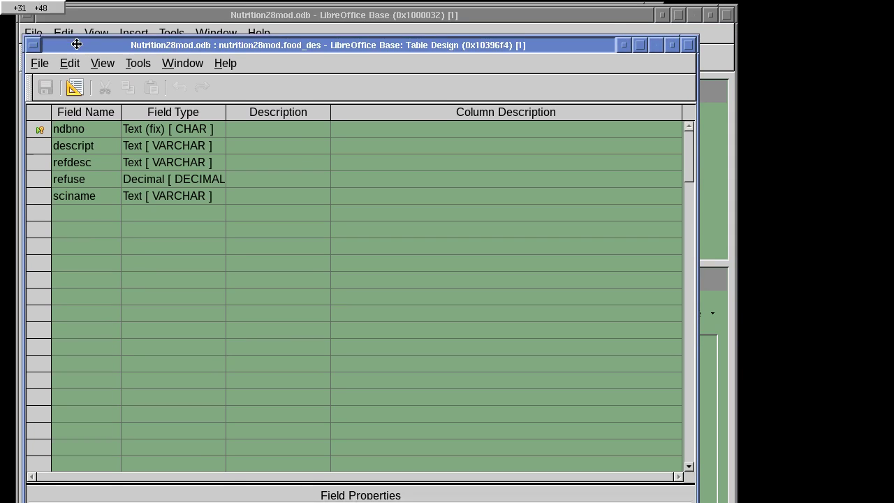
{"action": "left_click_drag", "start_coordinate": [89, 7], "coordinate": [81, 22]}
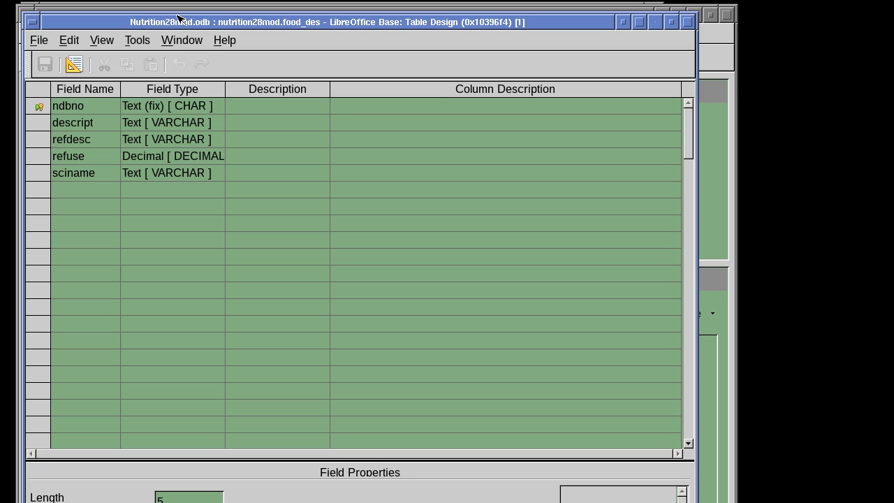
{"action": "left_click", "coordinate": [689, 23]}
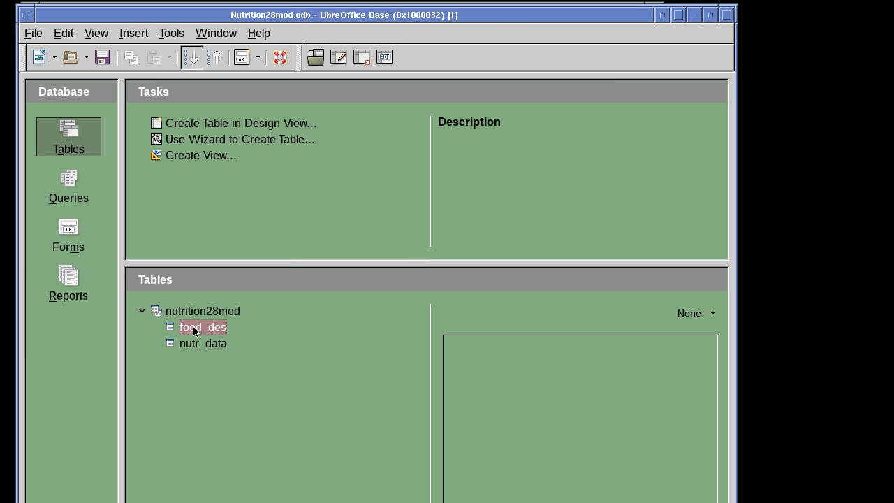
- View the food_des records, such as Butter, salted, then close them
{"action": "double_click", "coordinate": [195, 330]}
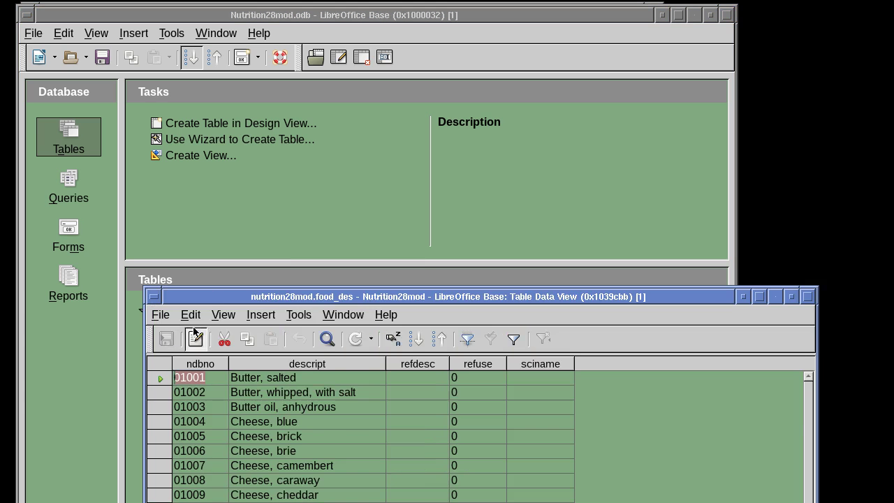
{"action": "left_click_drag", "start_coordinate": [224, 300], "coordinate": [104, 54]}
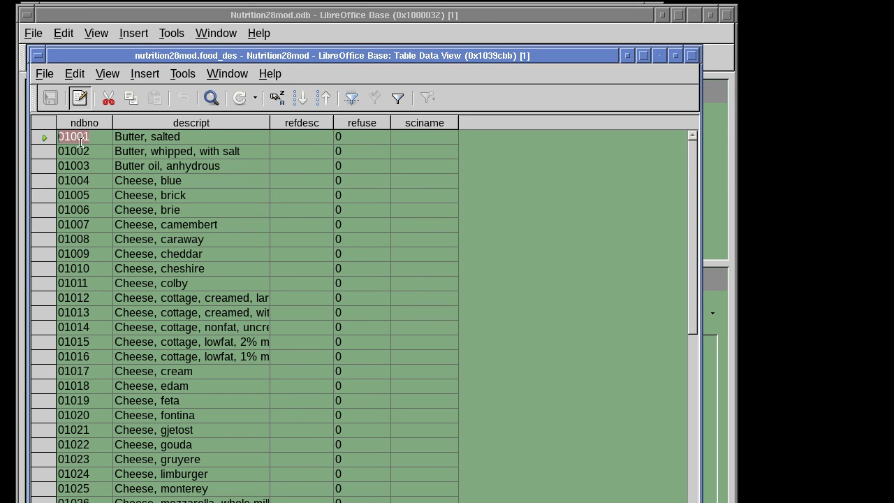
{"action": "left_click", "coordinate": [693, 55]}
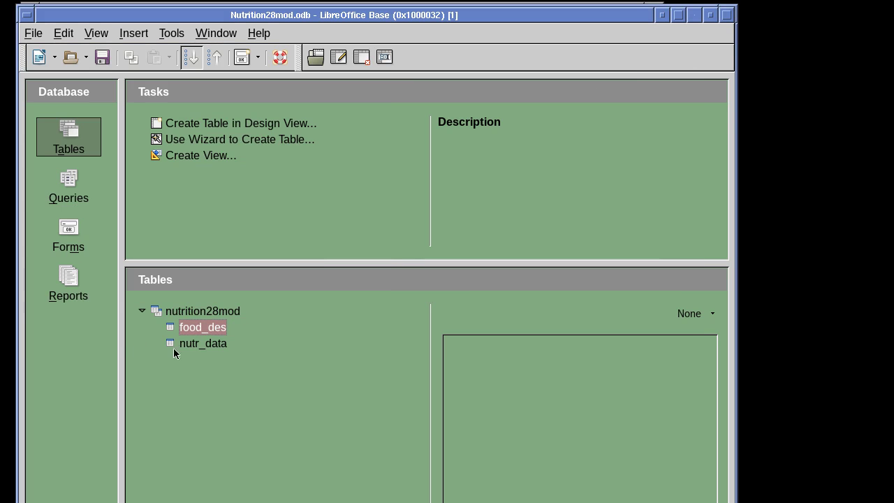
- Review the nutr_data table's field definitions in the design window, then close it
{"action": "left_click", "coordinate": [192, 343]}
{"action": "right_click", "coordinate": [192, 343]}
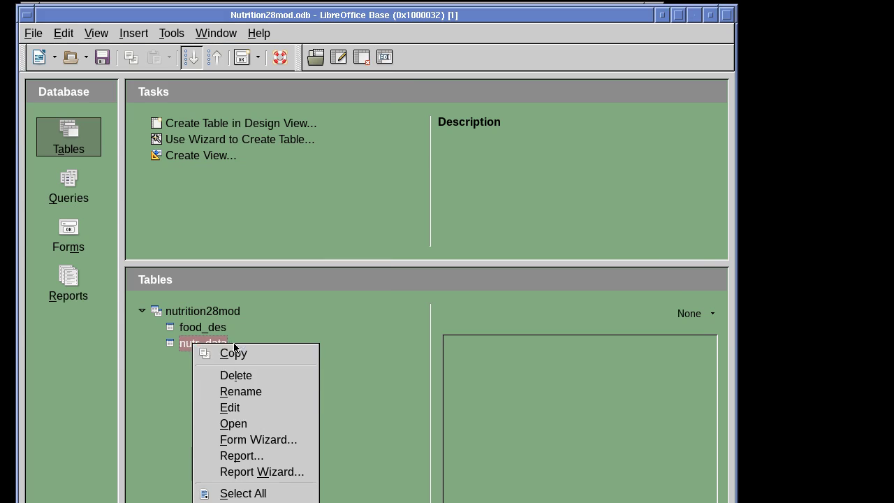
{"action": "left_click", "coordinate": [242, 407]}
{"action": "left_click_drag", "start_coordinate": [215, 297], "coordinate": [97, 27]}
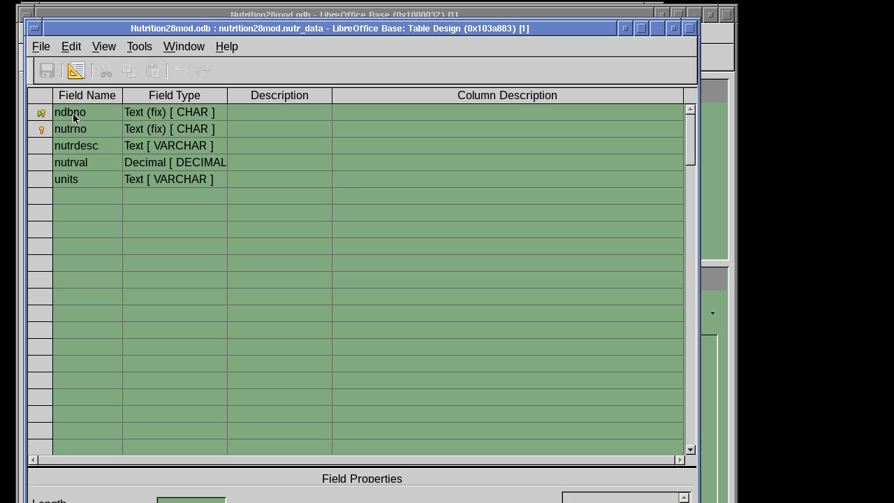
{"action": "left_click", "coordinate": [692, 30]}
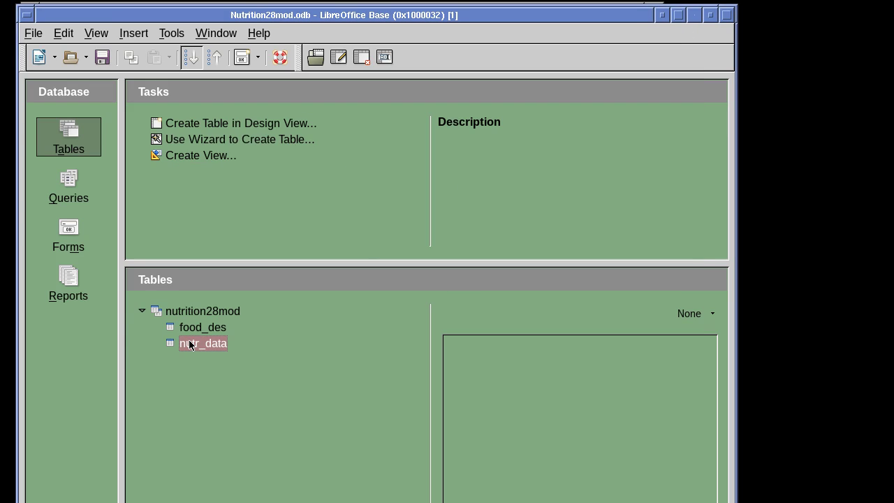
- Open the nutr_data records, showing rows like Protein and Energy for food 01001
{"action": "double_click", "coordinate": [188, 343]}
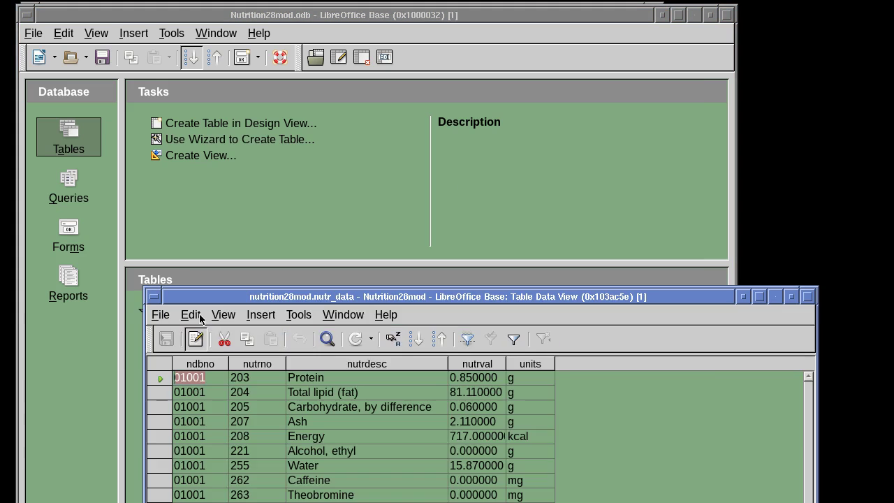
{"action": "left_click_drag", "start_coordinate": [209, 300], "coordinate": [75, 0]}
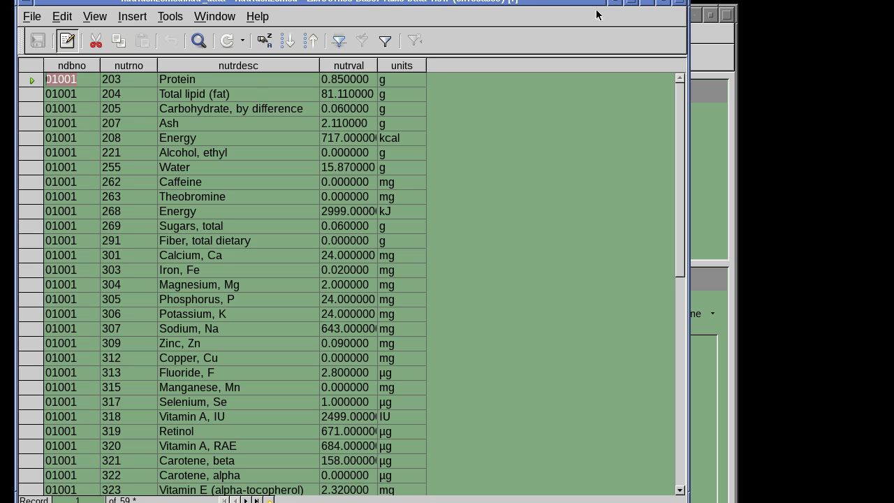
{"action": "left_click_drag", "start_coordinate": [576, 2], "coordinate": [577, 20]}
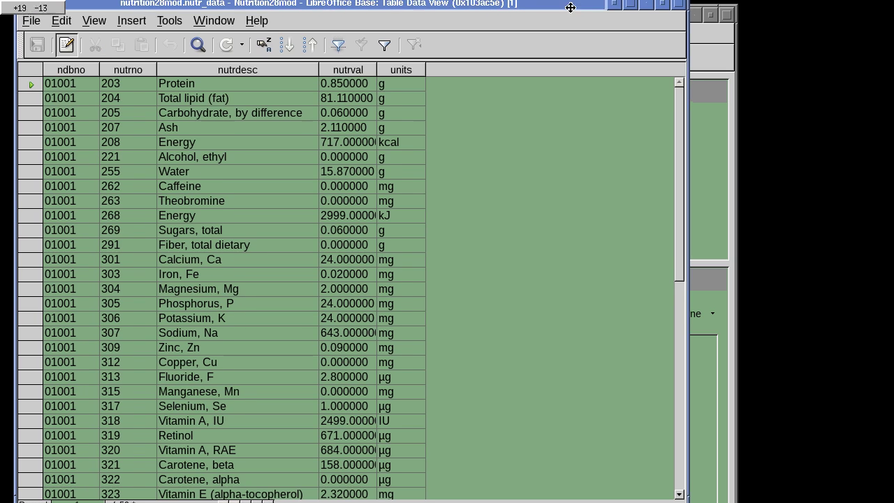
- Close the nutr_data data view and start a new form in Design View
{"action": "left_click", "coordinate": [680, 18]}
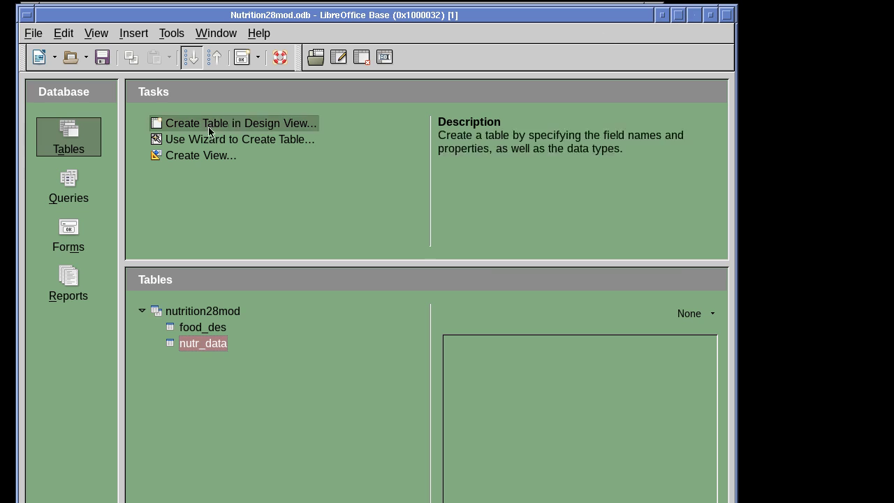
{"action": "left_click", "coordinate": [77, 236]}
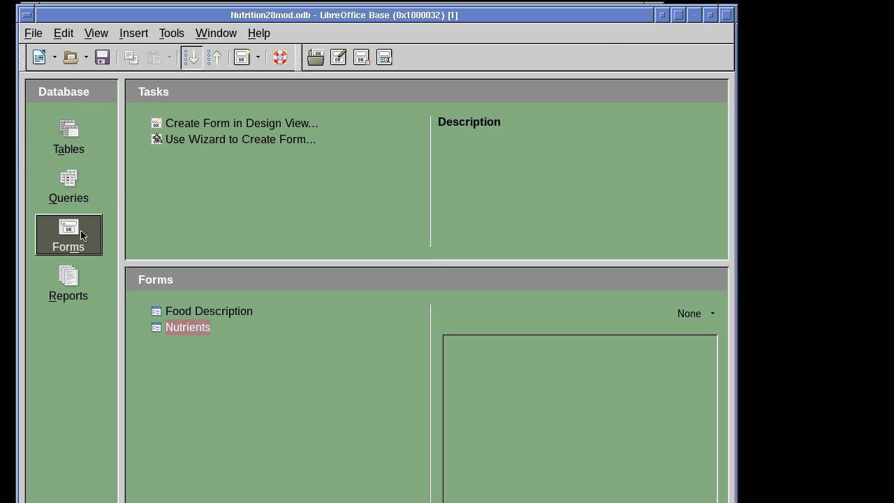
{"action": "left_click", "coordinate": [226, 130]}
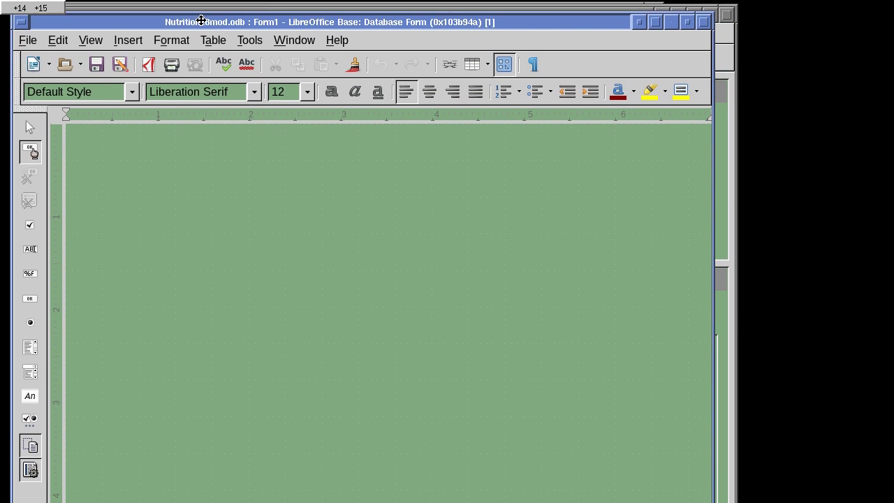
- Resize and position the new Form1 design window so more tools are visible
{"action": "left_click_drag", "start_coordinate": [219, 40], "coordinate": [203, 23]}
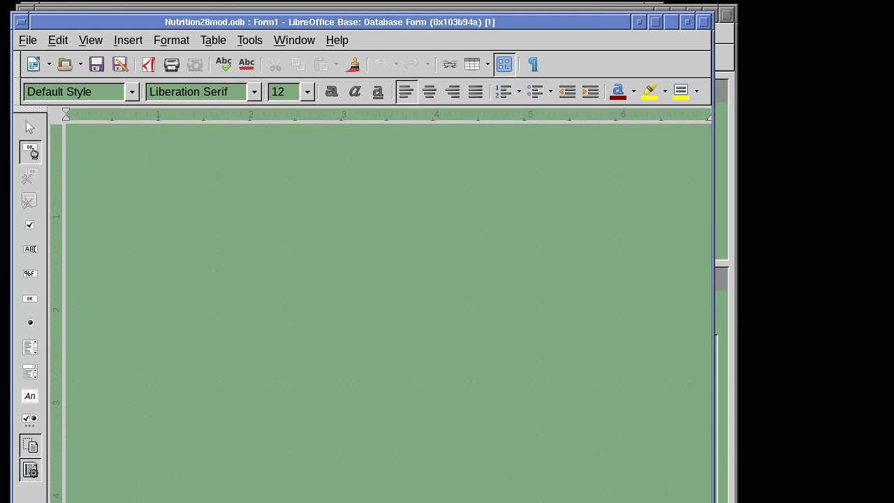
{"action": "left_click_drag", "start_coordinate": [477, 361], "coordinate": [496, 321]}
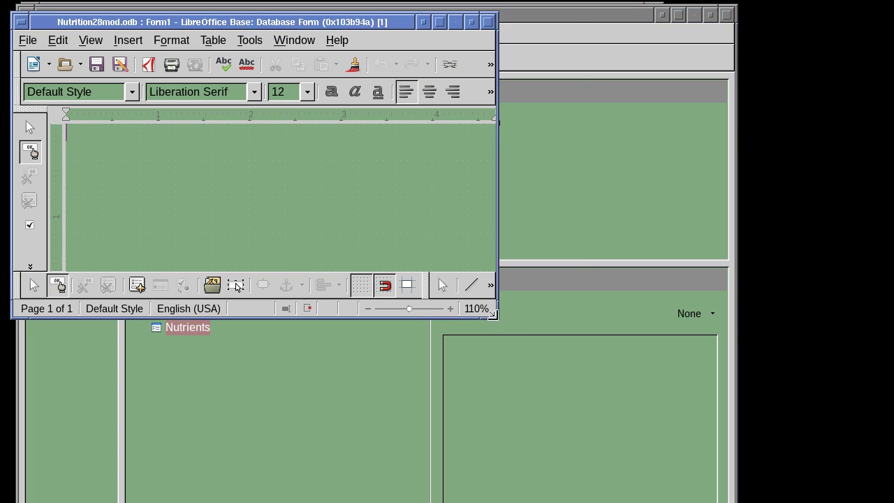
{"action": "left_click_drag", "start_coordinate": [558, 436], "coordinate": [579, 489]}
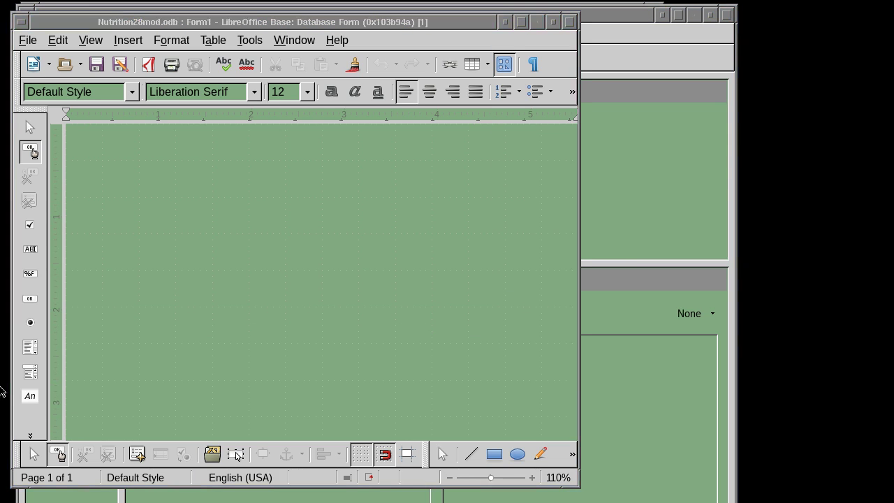
{"action": "left_click", "coordinate": [21, 24]}
{"action": "left_click", "coordinate": [146, 109]}
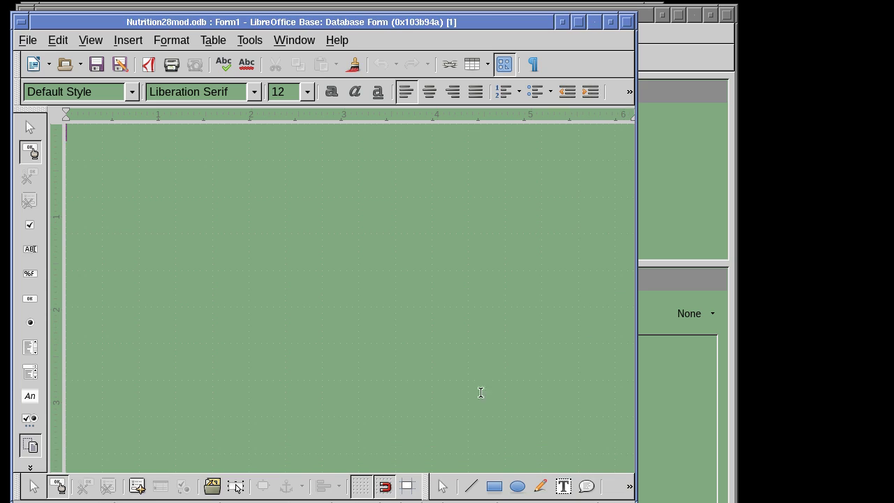
{"action": "left_click", "coordinate": [25, 25]}
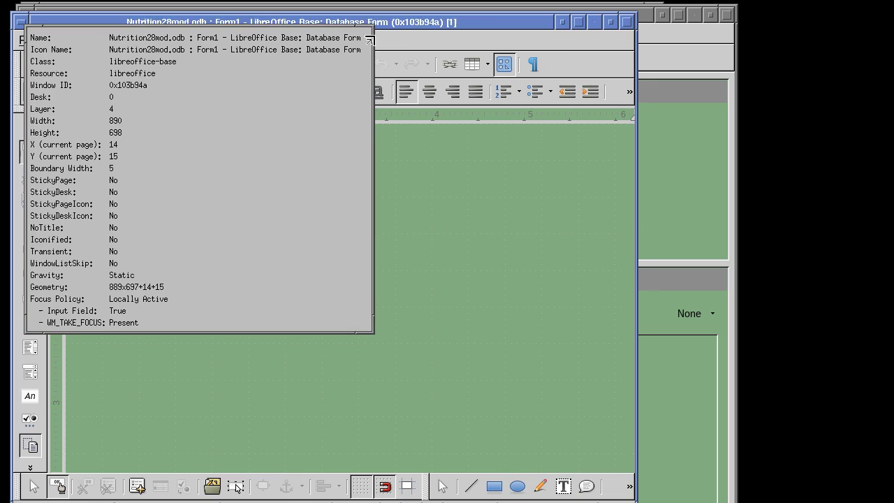
{"action": "left_click", "coordinate": [287, 126]}
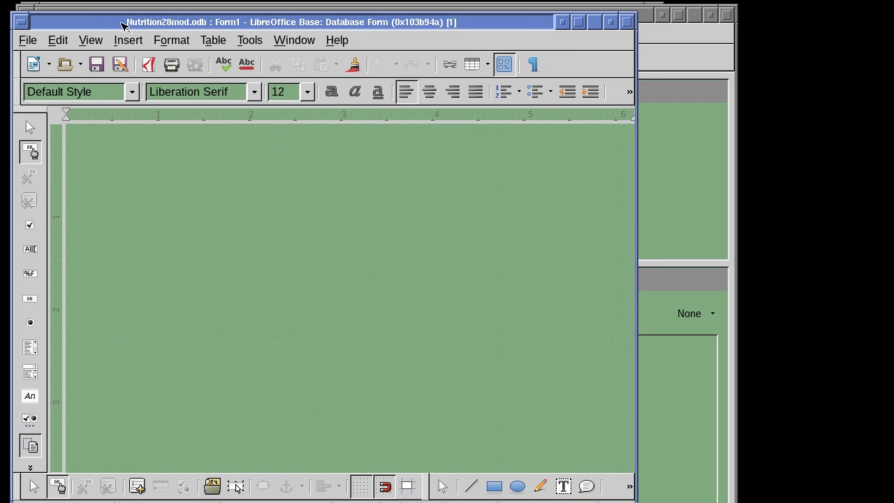
{"action": "left_click_drag", "start_coordinate": [118, 22], "coordinate": [123, 19]}
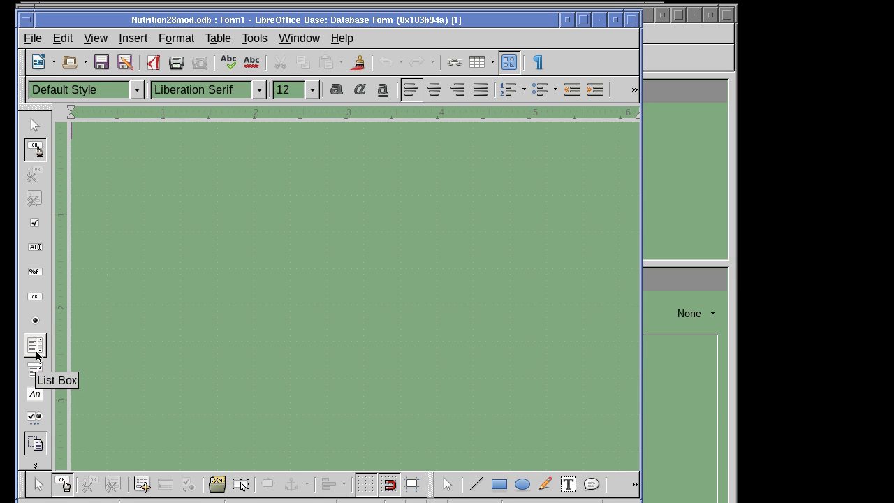
- Draw a Table Control from More Controls at the form's top-left, launching the Table Element wizard
{"action": "left_click", "coordinate": [36, 417]}
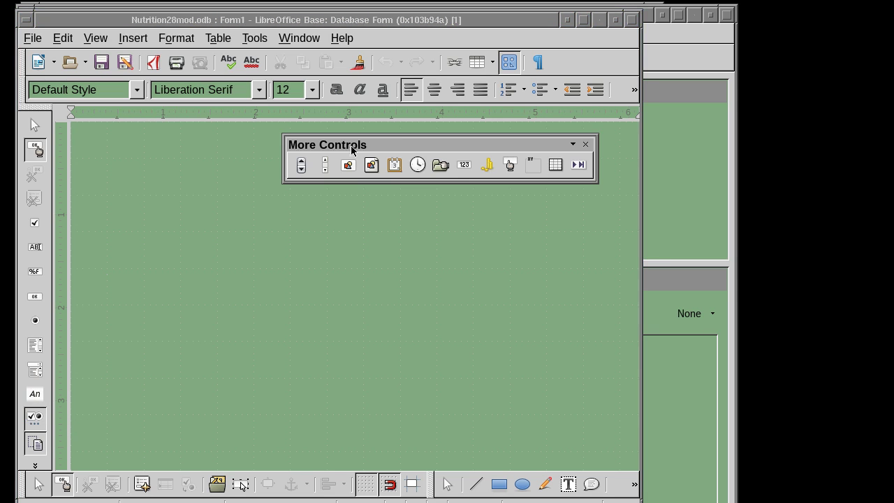
{"action": "left_click_drag", "start_coordinate": [403, 139], "coordinate": [396, 405]}
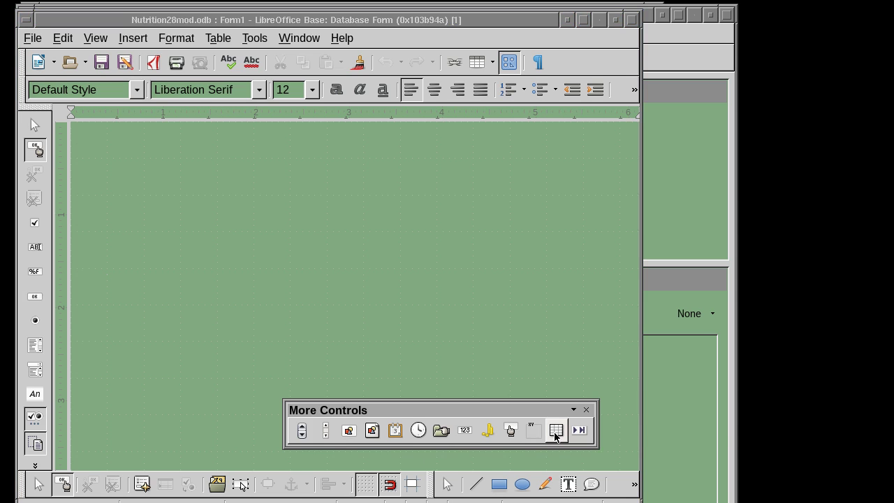
{"action": "left_click", "coordinate": [555, 431]}
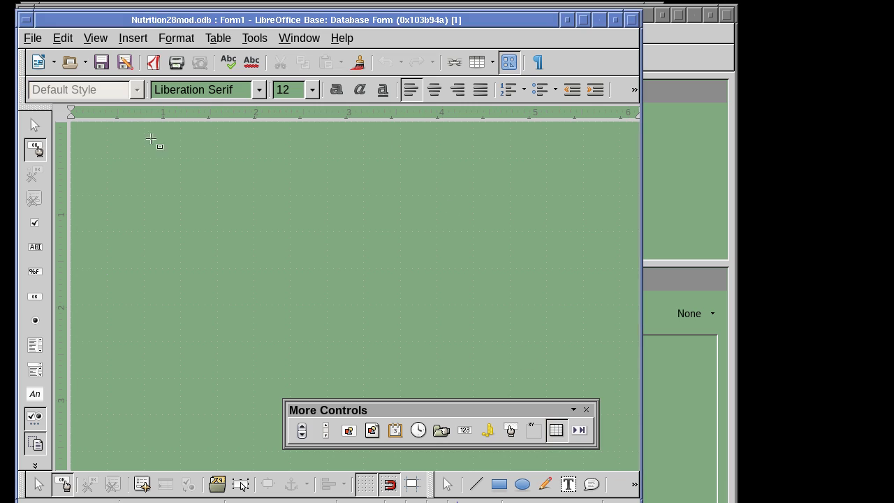
{"action": "left_click", "coordinate": [82, 136]}
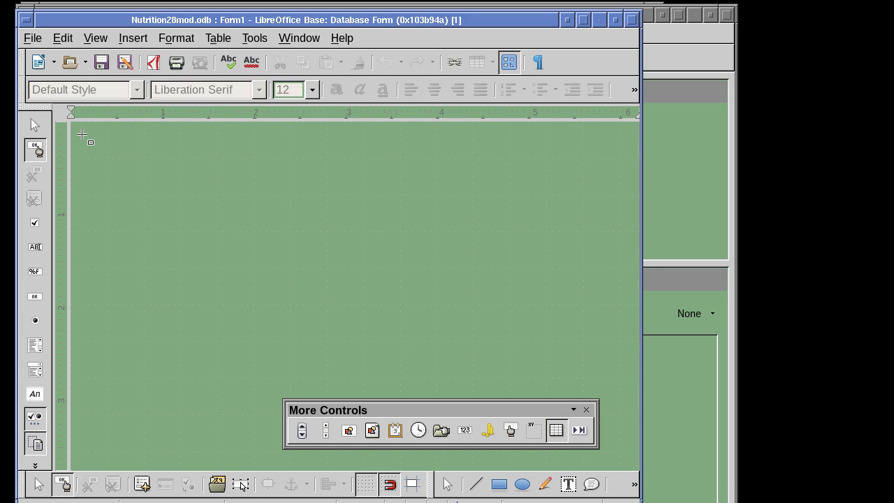
{"action": "mouse_move", "coordinate": [82, 135]}
{"action": "left_mouse_down"}
{"action": "mouse_move", "coordinate": [307, 290]}
{"action": "mouse_move", "coordinate": [459, 294]}
{"action": "left_mouse_up"}
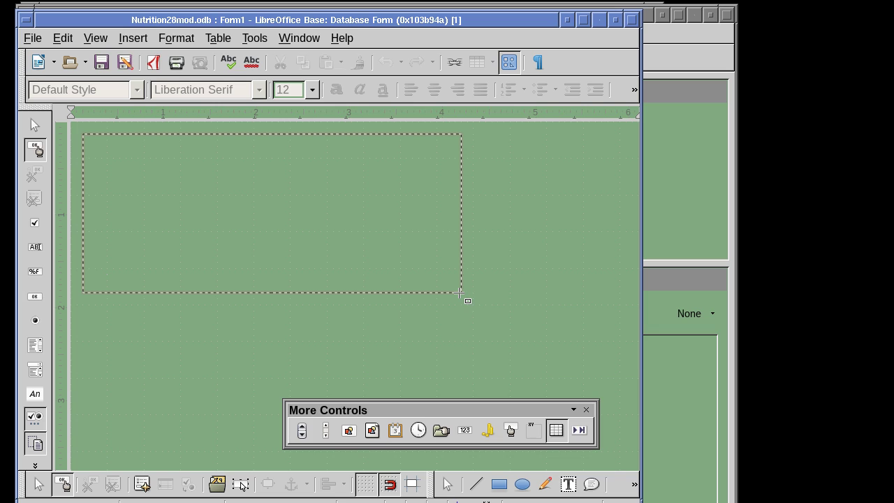
{"action": "left_click_drag", "start_coordinate": [459, 294], "coordinate": [459, 294]}
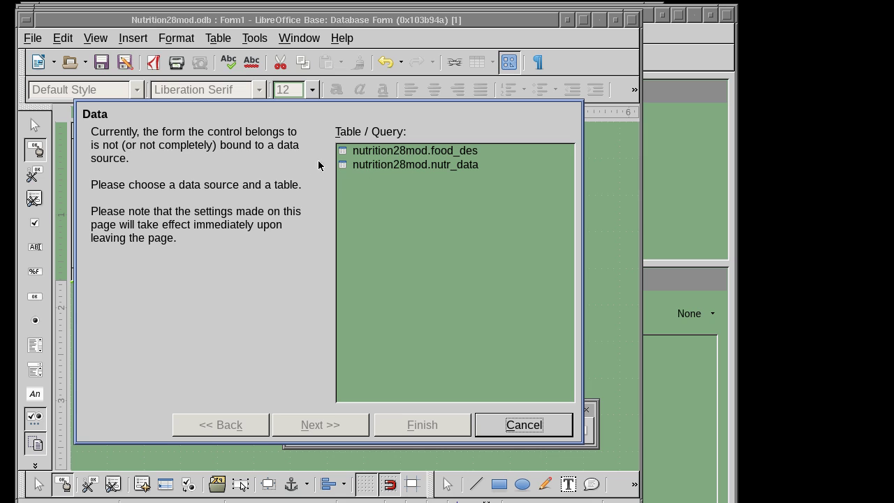
- Use nutrition28mod.food_des as the grid's source, with ndbno and descript as its columns
{"action": "left_click", "coordinate": [437, 153]}
{"action": "left_click", "coordinate": [311, 424]}
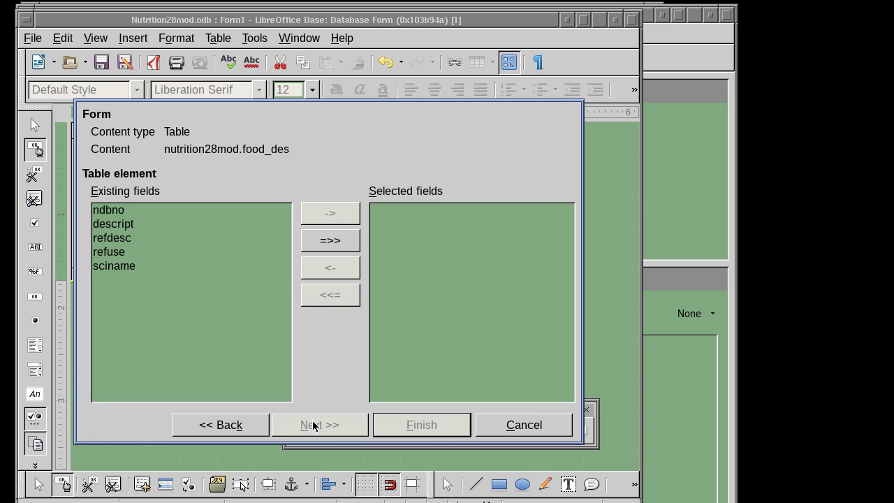
{"action": "left_click", "coordinate": [106, 211]}
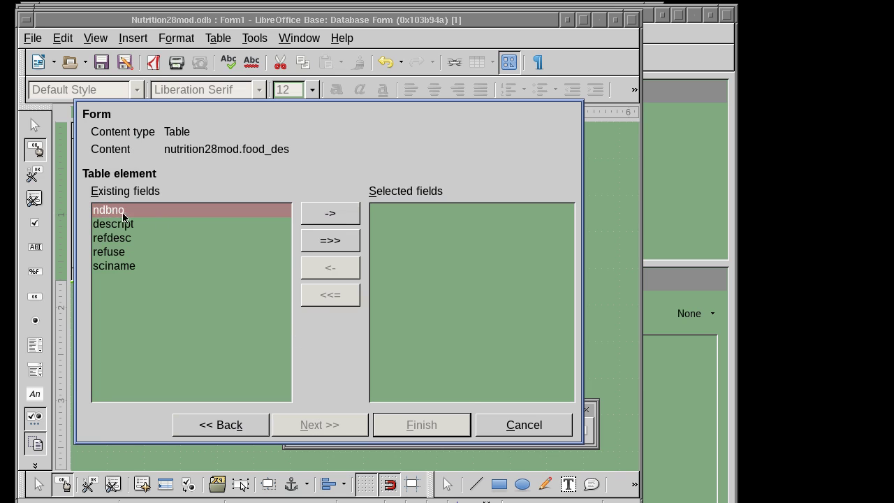
{"action": "left_click", "coordinate": [335, 220]}
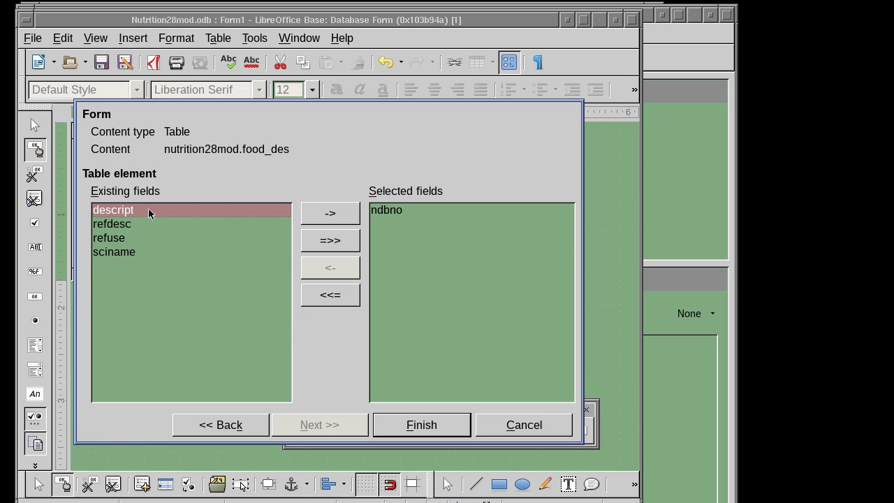
{"action": "left_click", "coordinate": [316, 218]}
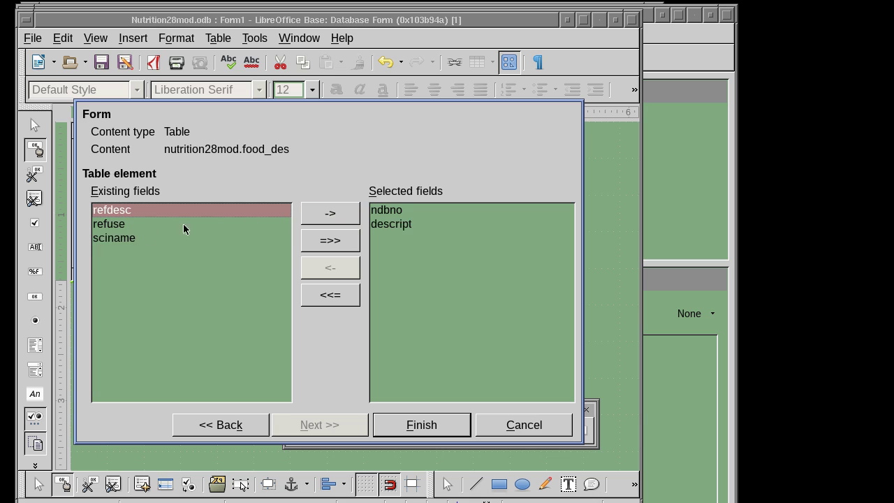
{"action": "left_click", "coordinate": [428, 430]}
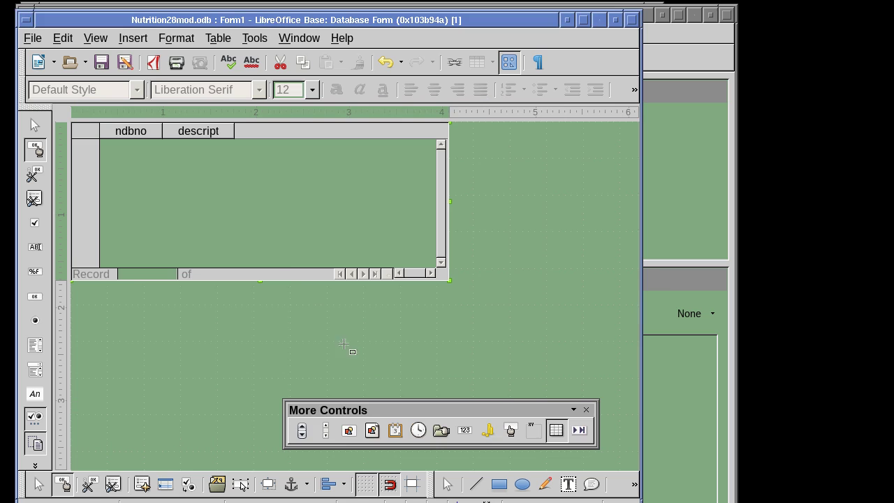
{"action": "left_click", "coordinate": [270, 332]}
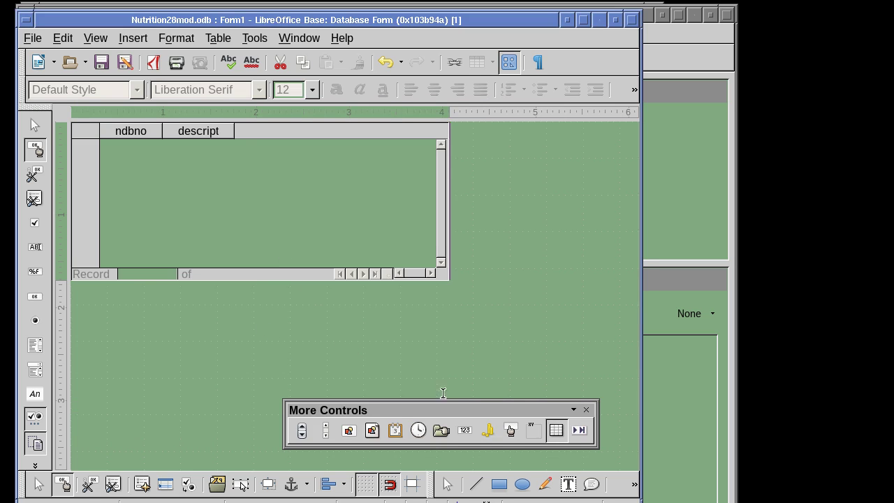
{"action": "left_click", "coordinate": [554, 433]}
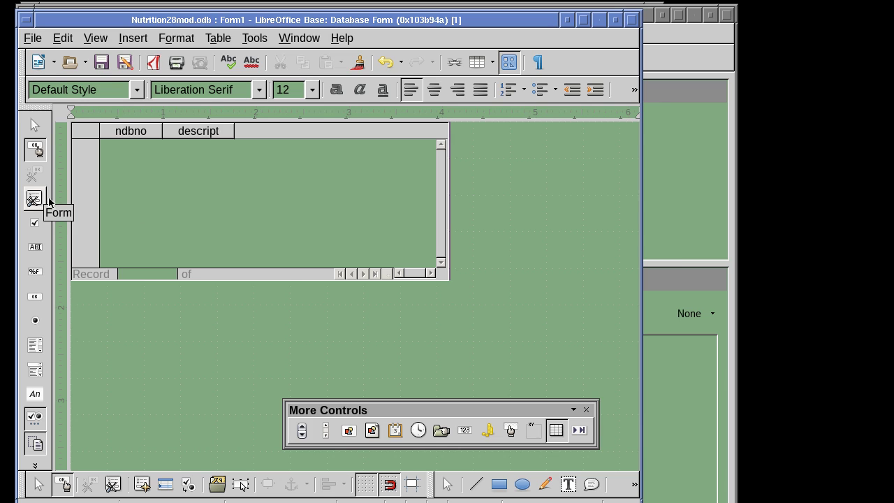
{"action": "left_click", "coordinate": [294, 203]}
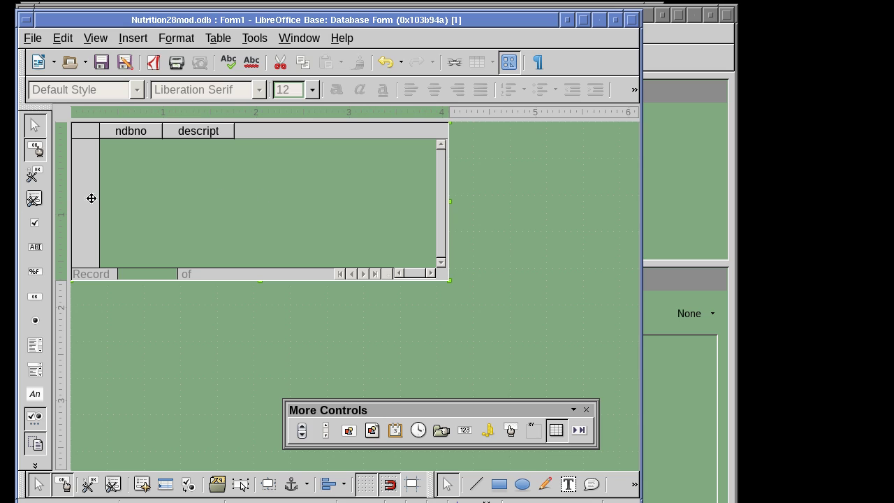
{"action": "left_click", "coordinate": [39, 202]}
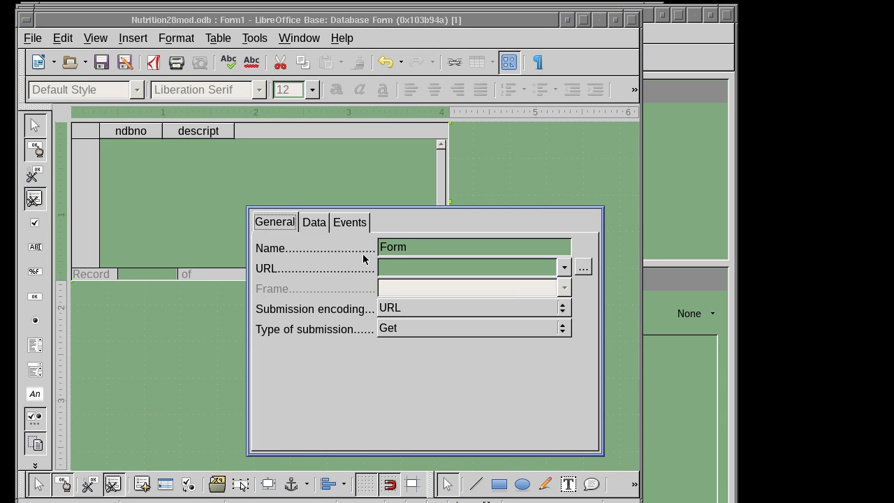
{"action": "left_click", "coordinate": [314, 223]}
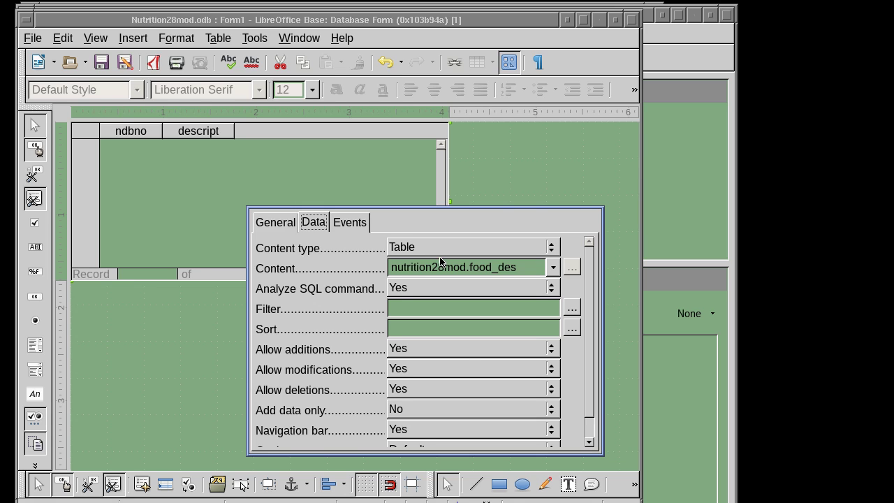
{"action": "left_click", "coordinate": [34, 200]}
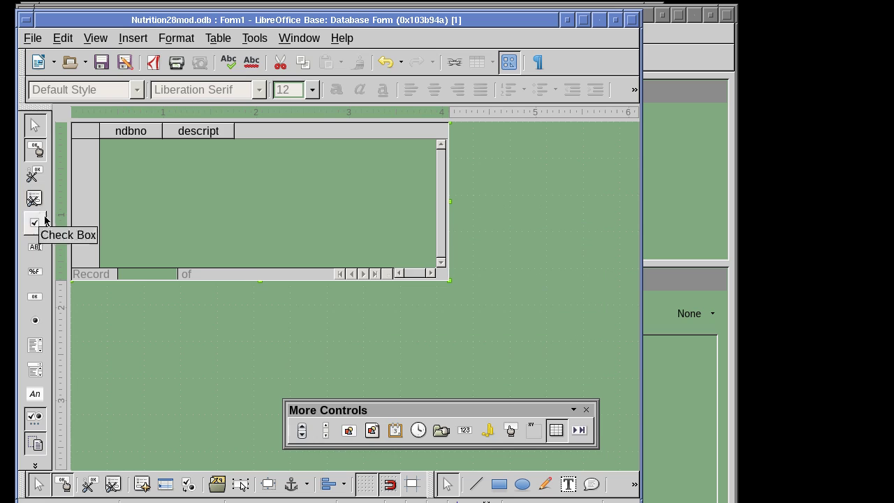
- Leave Design Mode, drag the descript column wider over the 41 food records, then re-enter Design Mode
{"action": "left_click", "coordinate": [220, 294]}
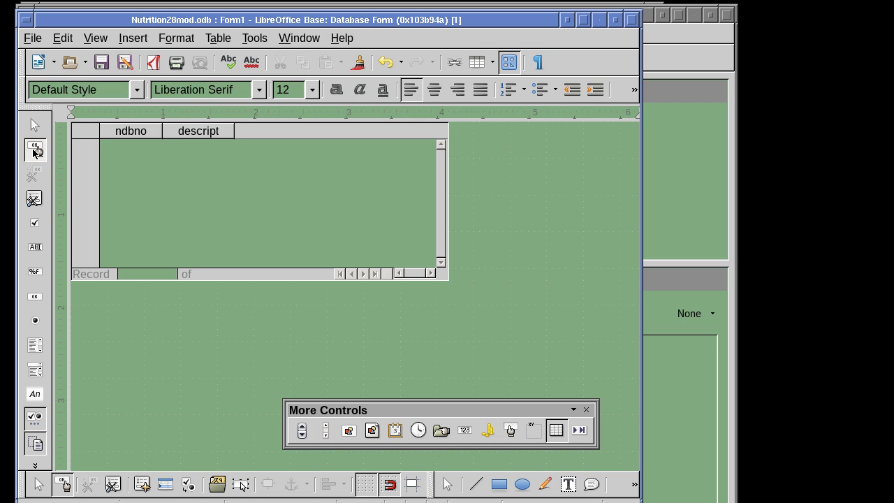
{"action": "left_click", "coordinate": [35, 150]}
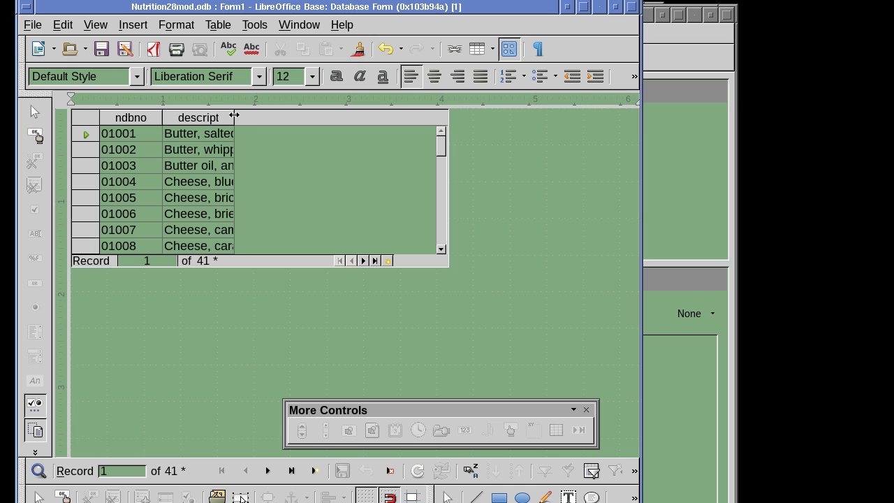
{"action": "left_click_drag", "start_coordinate": [235, 117], "coordinate": [336, 123]}
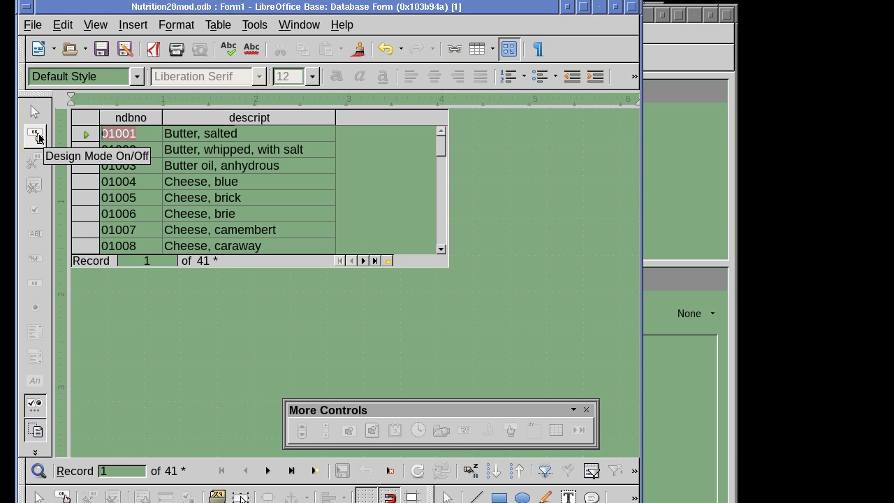
{"action": "left_click", "coordinate": [38, 138]}
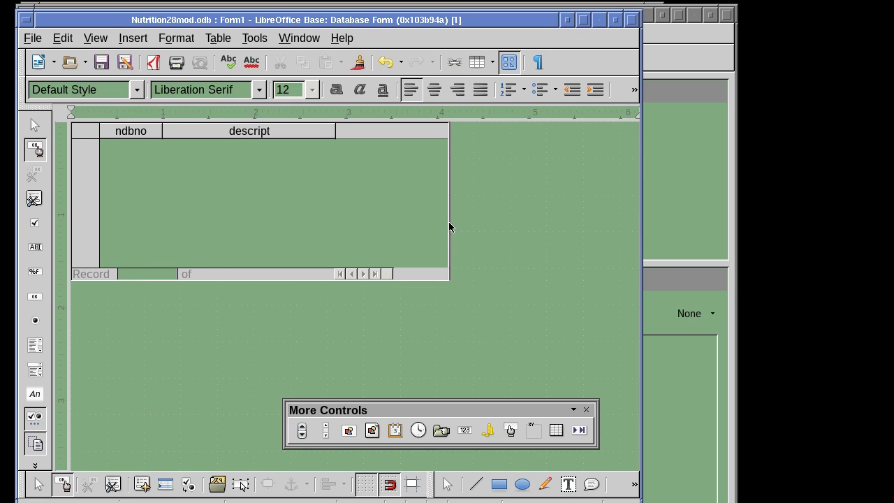
{"action": "left_click", "coordinate": [151, 216]}
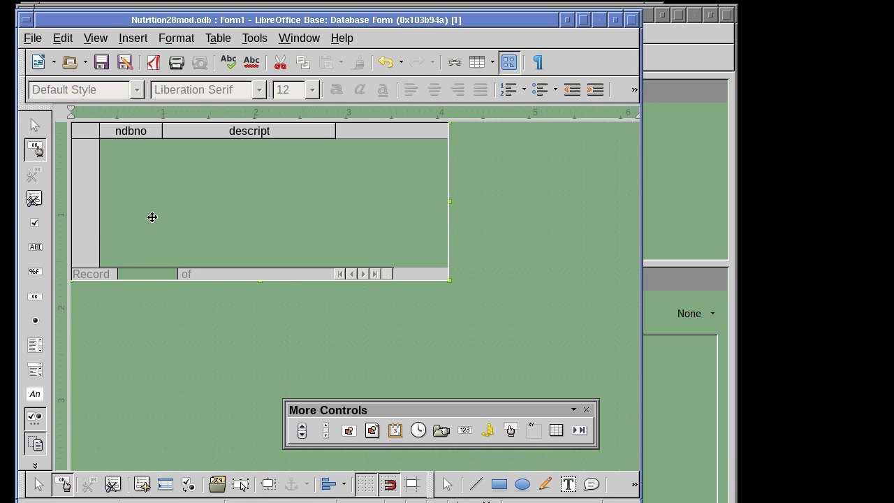
{"action": "left_click", "coordinate": [34, 199]}
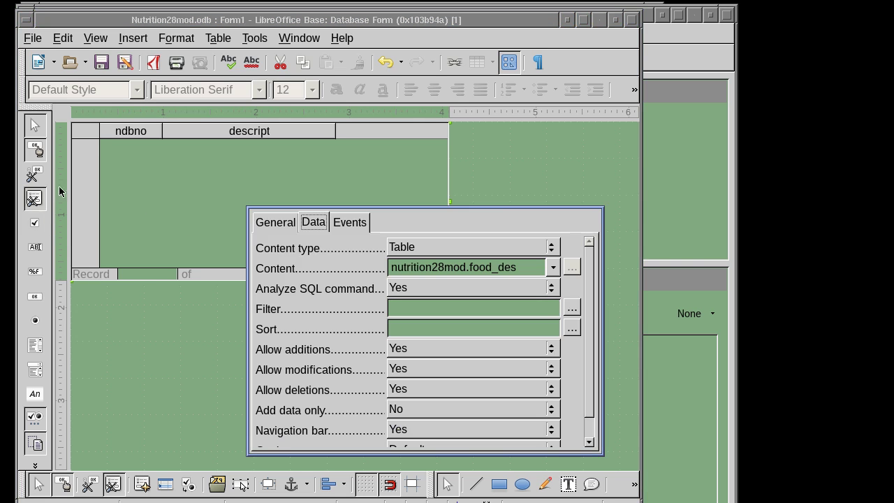
{"action": "left_click", "coordinate": [35, 183]}
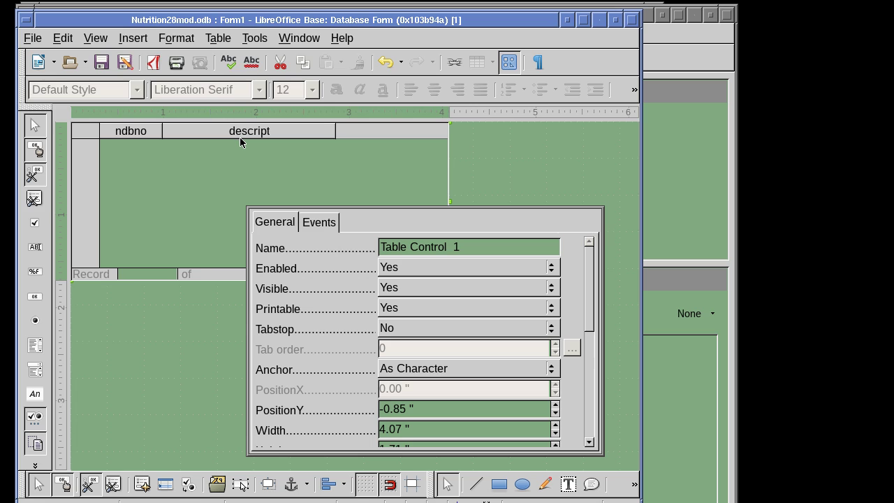
{"action": "left_click", "coordinate": [242, 133]}
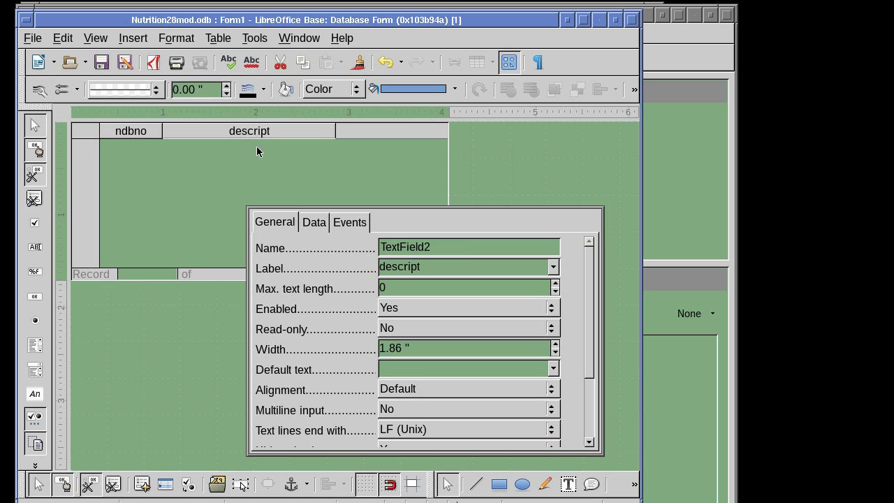
{"action": "left_click", "coordinate": [248, 133]}
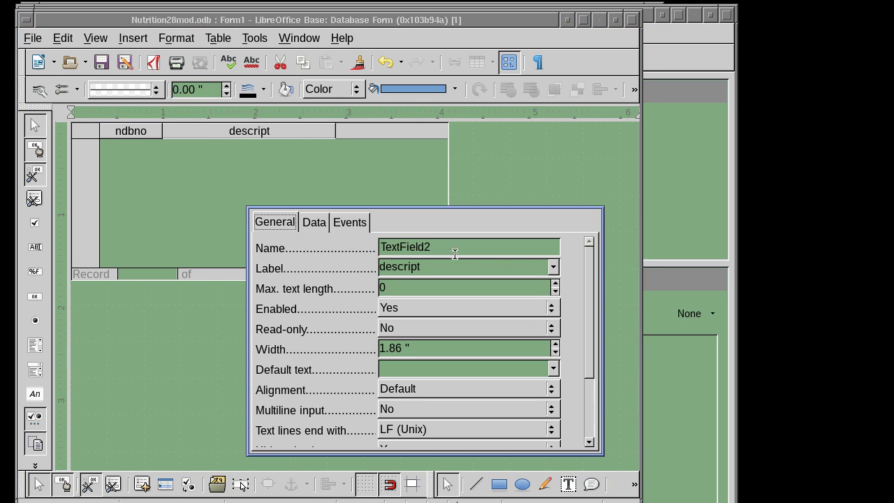
{"action": "left_click_drag", "start_coordinate": [591, 285], "coordinate": [588, 278]}
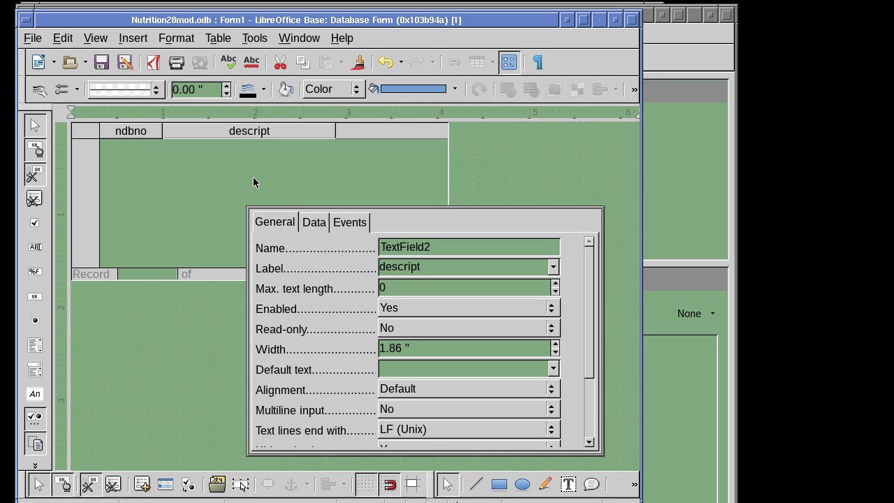
{"action": "left_click", "coordinate": [35, 176]}
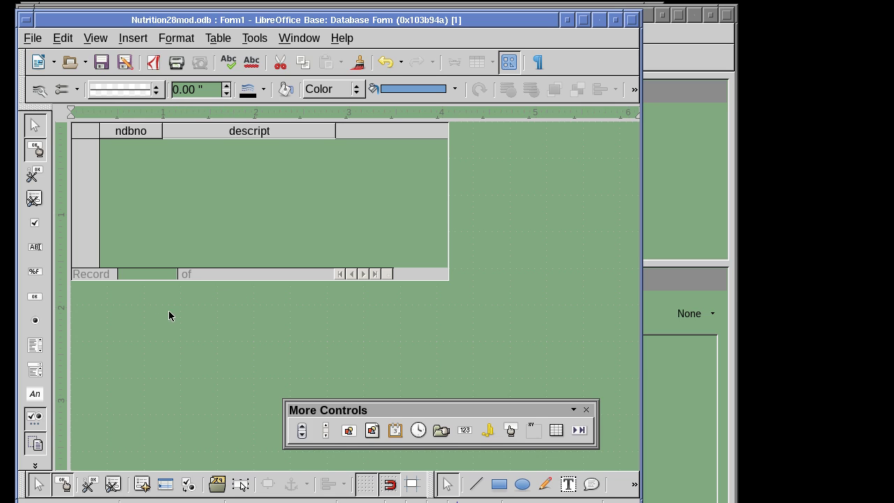
- In the Form Navigator, add a New > Form subform under the main Form
{"action": "left_click", "coordinate": [147, 488]}
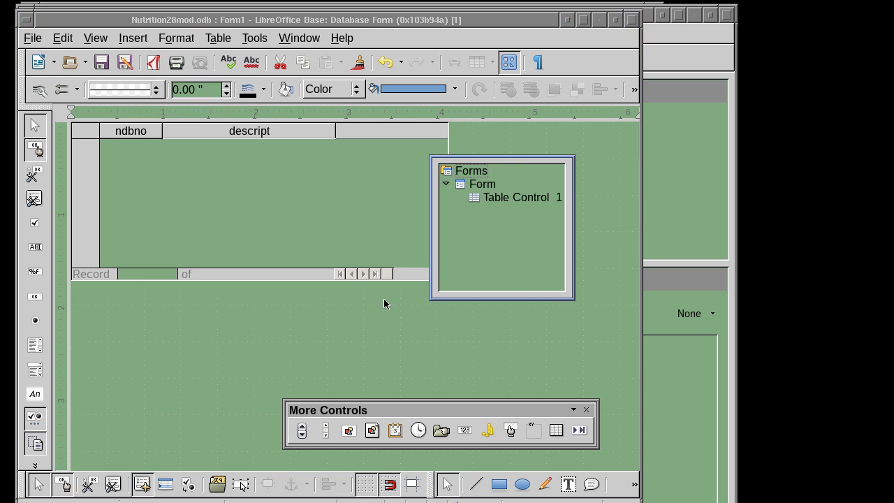
{"action": "left_click_drag", "start_coordinate": [517, 158], "coordinate": [550, 114]}
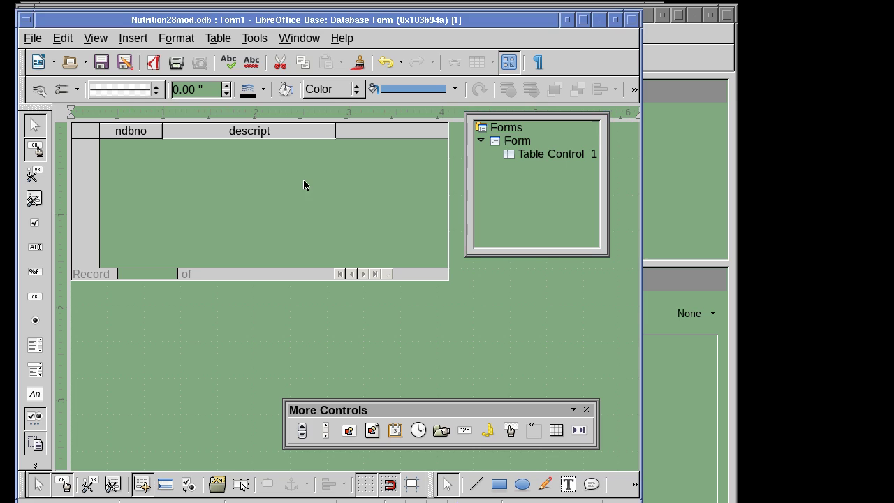
{"action": "left_click", "coordinate": [518, 142]}
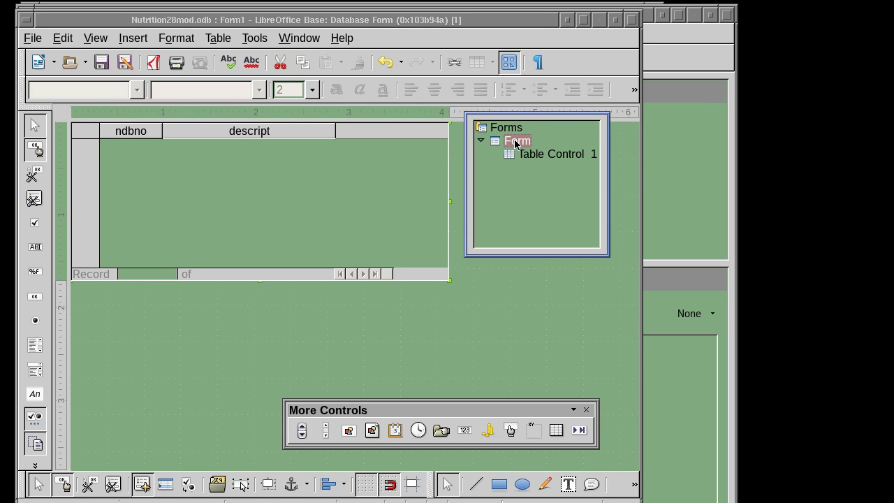
{"action": "right_click", "coordinate": [515, 142]}
{"action": "mouse_move", "coordinate": [559, 152]}
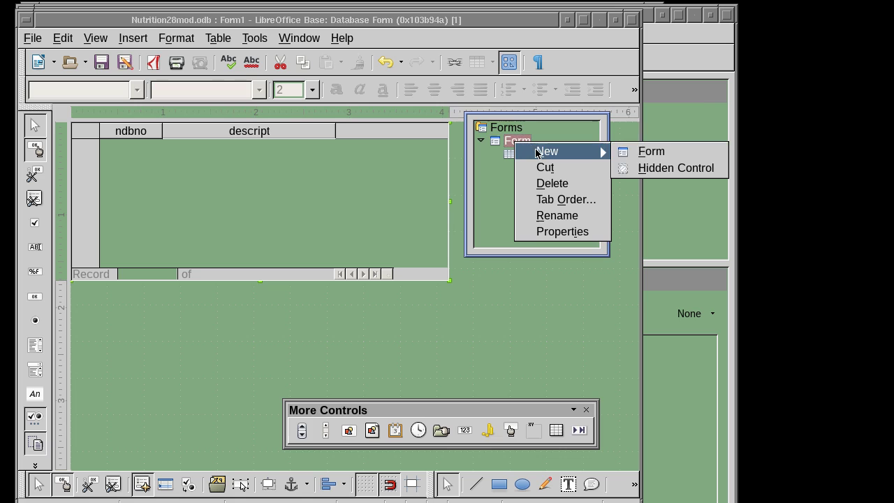
{"action": "left_click", "coordinate": [641, 154]}
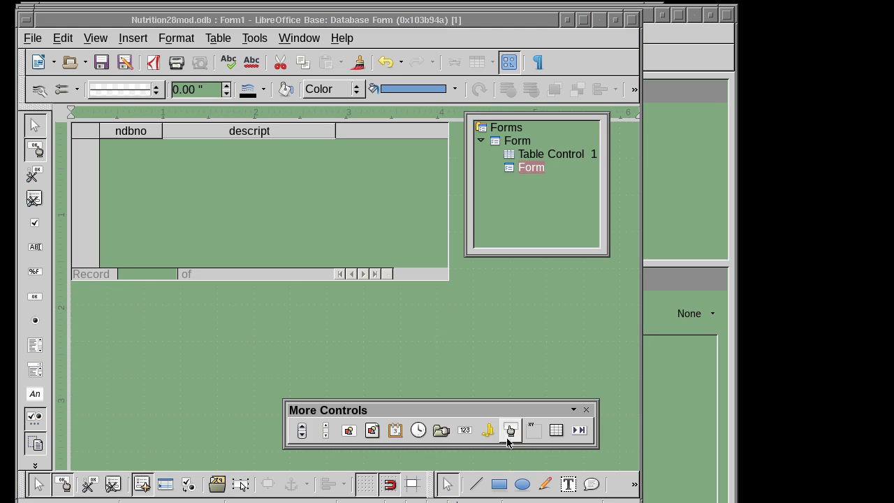
- Draw a new table control area below the first food grid
{"action": "left_click", "coordinate": [557, 434]}
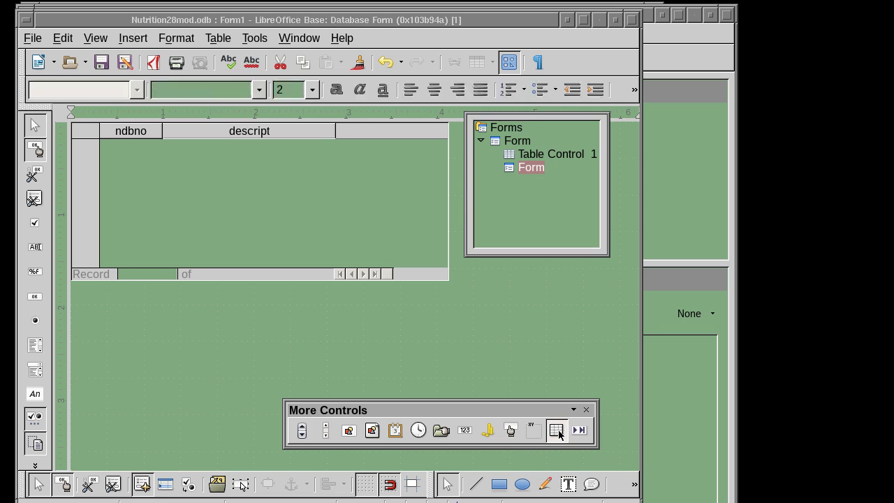
{"action": "mouse_move", "coordinate": [78, 293]}
{"action": "left_mouse_down"}
{"action": "mouse_move", "coordinate": [400, 457]}
{"action": "mouse_move", "coordinate": [436, 458]}
{"action": "left_mouse_up"}
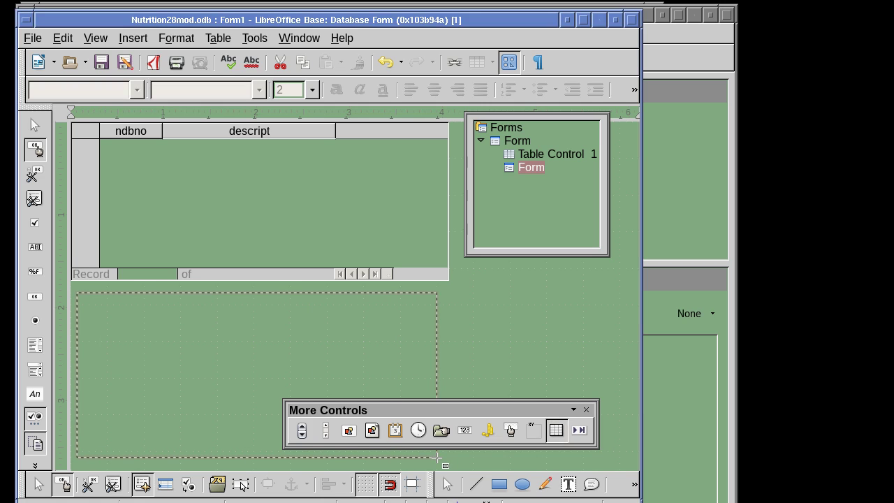
{"action": "left_click_drag", "start_coordinate": [437, 457], "coordinate": [437, 458]}
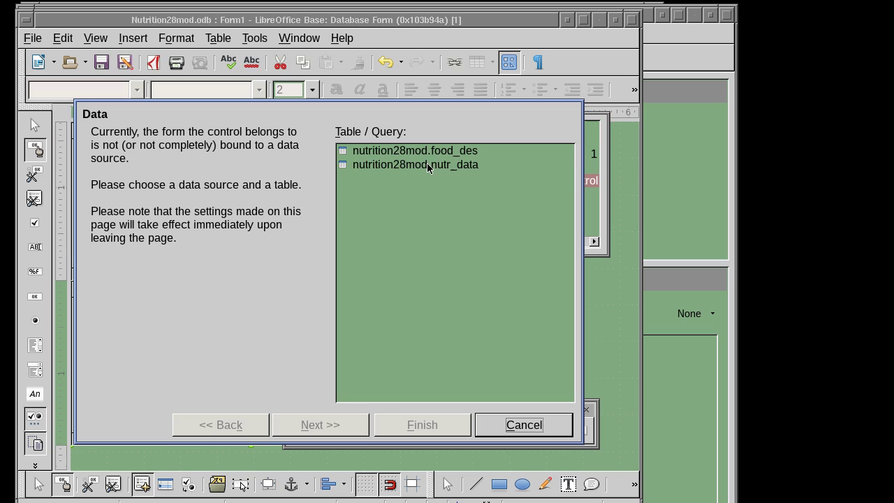
- Bind the new grid to nutr_data with ndbno, nutrdesc, nutrval and units columns
{"action": "left_click", "coordinate": [428, 165]}
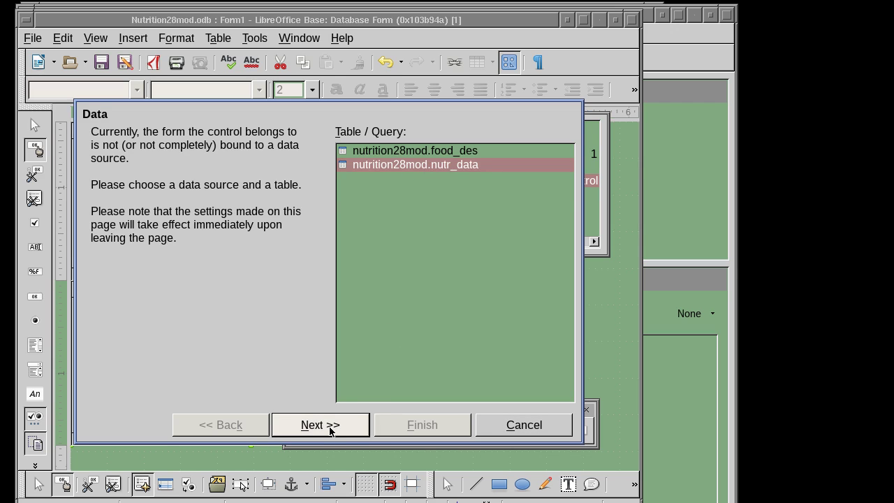
{"action": "left_click", "coordinate": [330, 428]}
{"action": "left_click", "coordinate": [109, 210]}
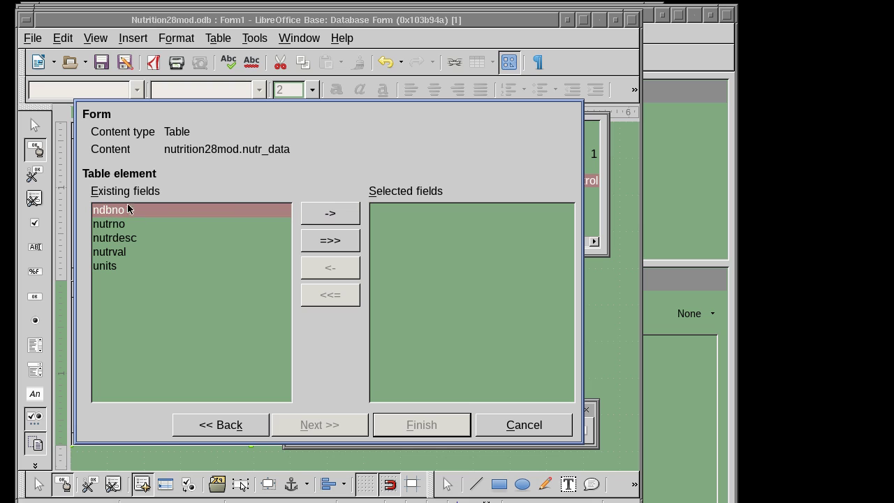
{"action": "left_click", "coordinate": [331, 214]}
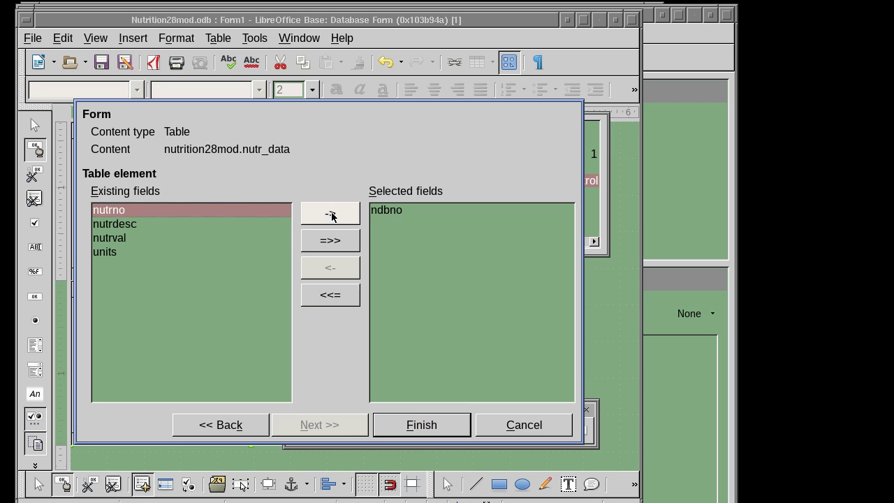
{"action": "left_click", "coordinate": [109, 226]}
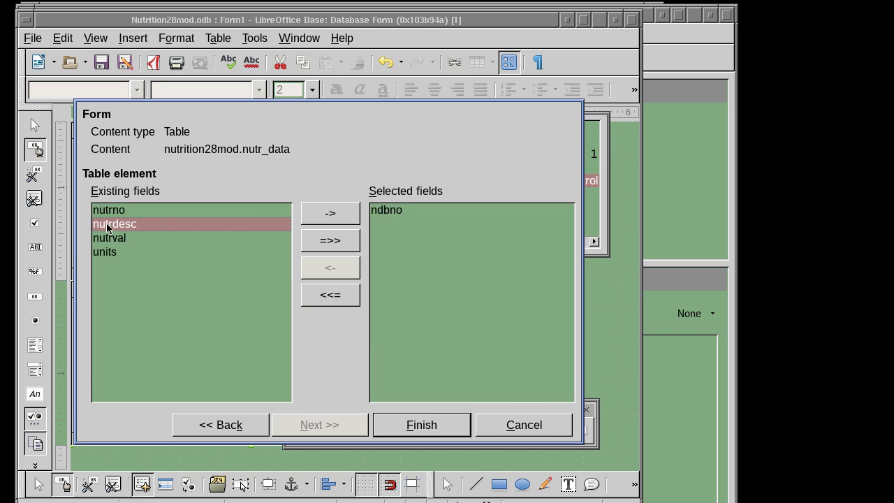
{"action": "left_click", "coordinate": [332, 218]}
{"action": "left_click", "coordinate": [333, 218]}
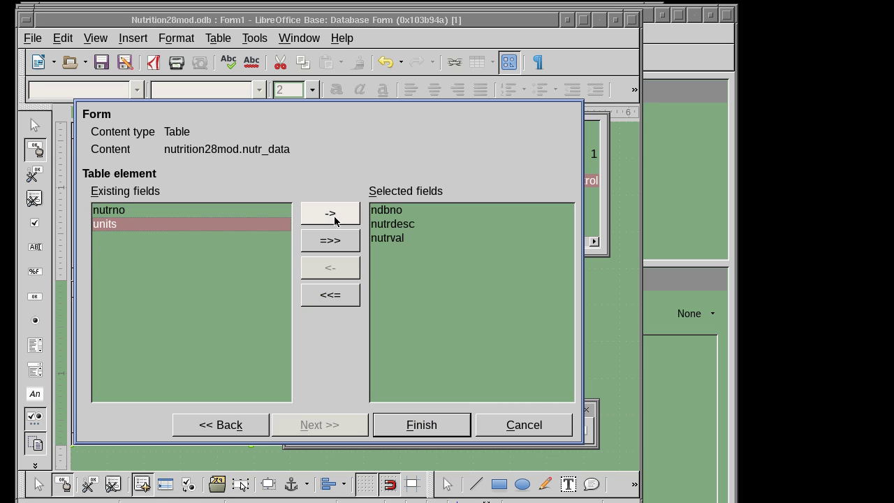
{"action": "left_click", "coordinate": [422, 426]}
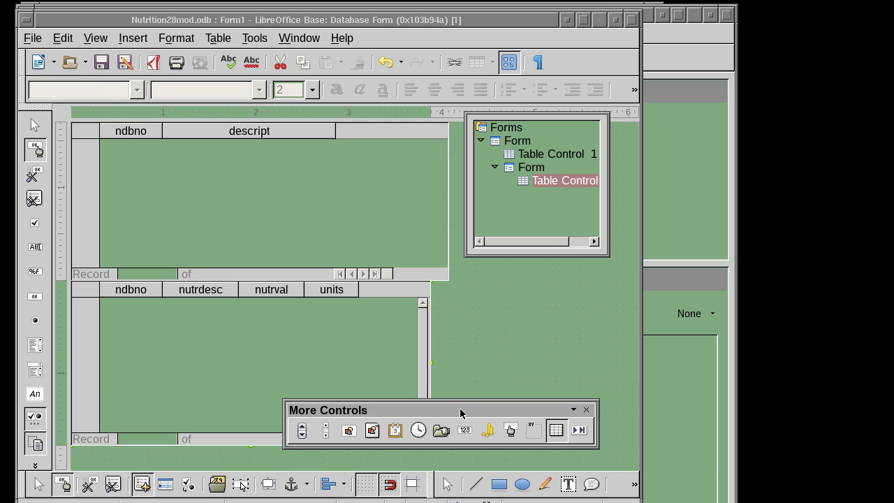
- Select the lower nutrient grid and view its subform's Data properties, sourced from nutr_data
{"action": "left_click", "coordinate": [502, 364]}
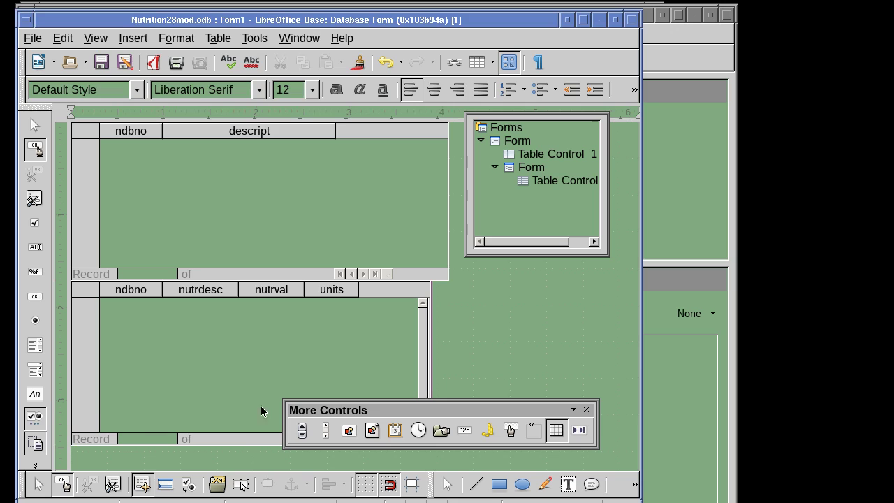
{"action": "left_click", "coordinate": [33, 417]}
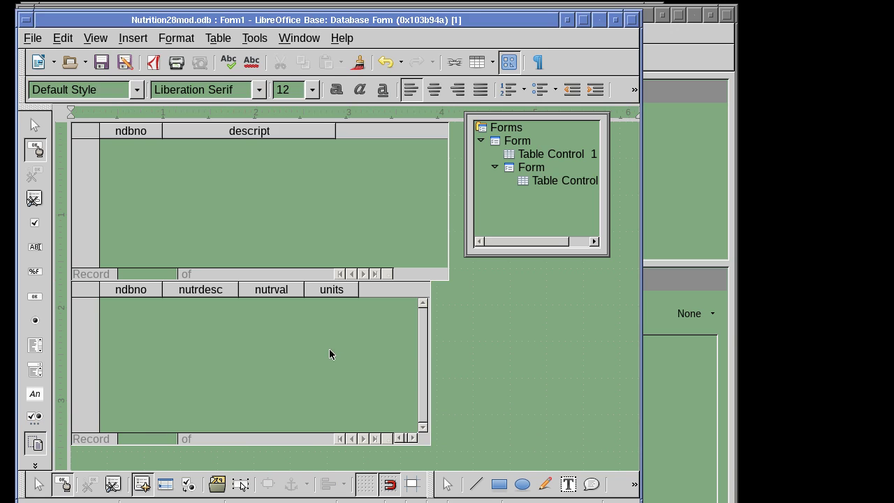
{"action": "left_click", "coordinate": [292, 368]}
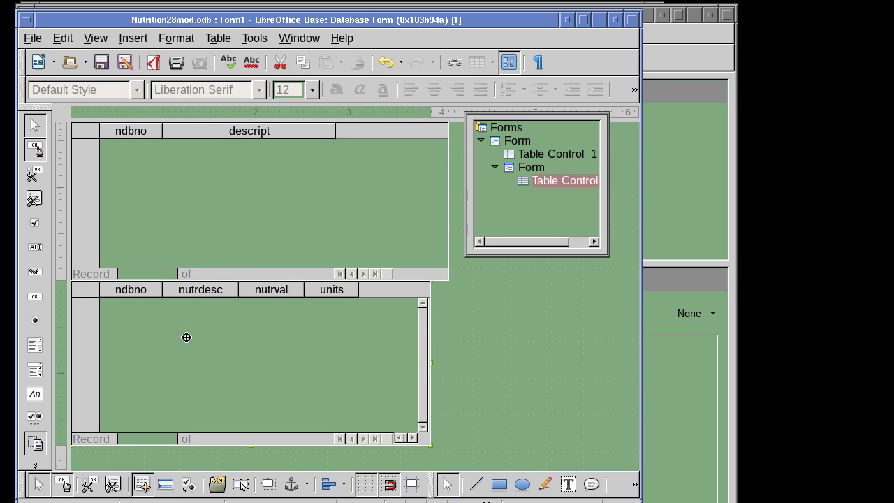
{"action": "left_click", "coordinate": [35, 199]}
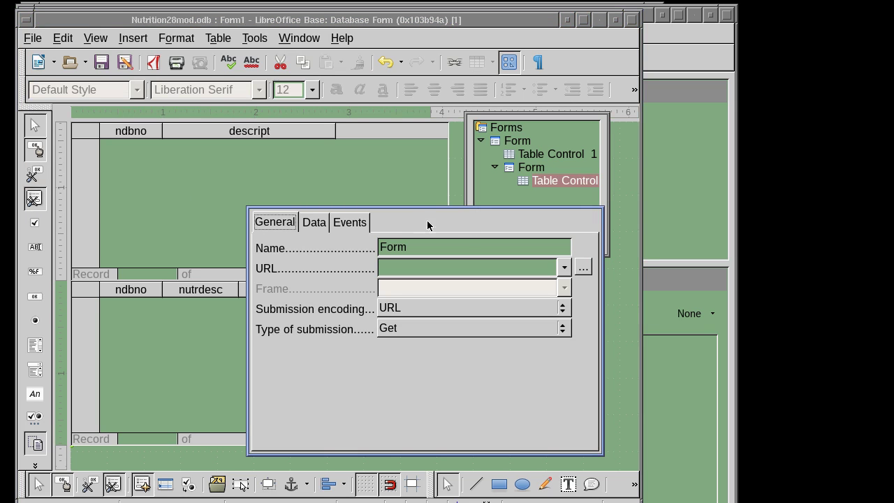
{"action": "left_click", "coordinate": [315, 224]}
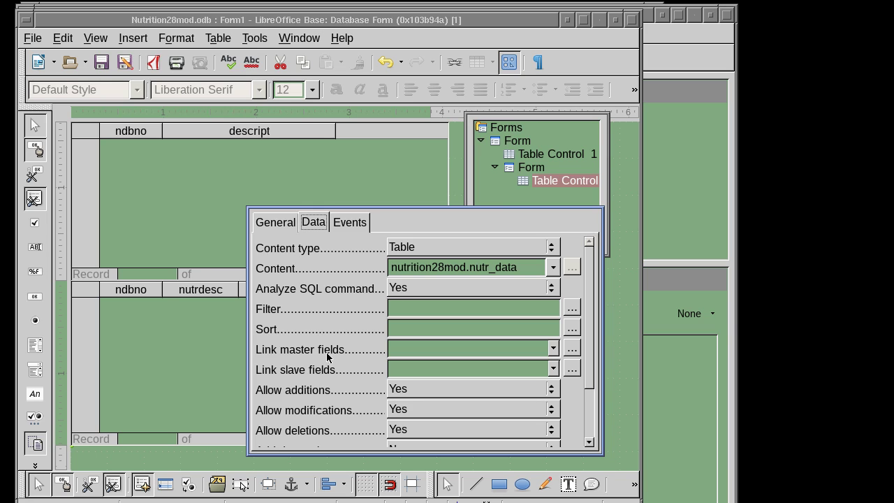
{"action": "left_click", "coordinate": [173, 168]}
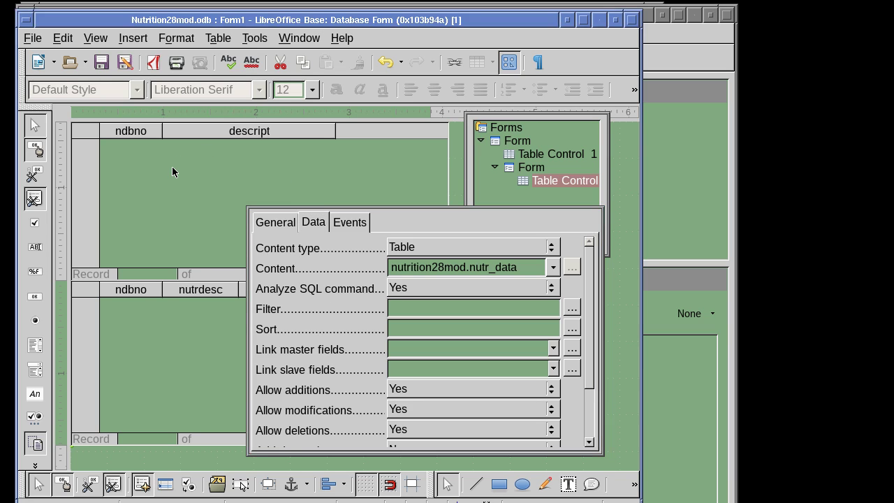
{"action": "left_click", "coordinate": [329, 248]}
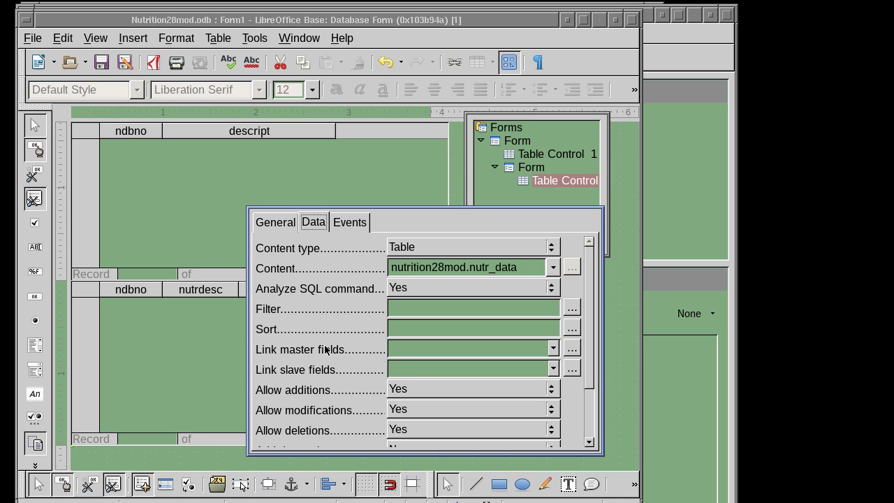
- Link the subform to food_des with ndbno as both master and slave field
{"action": "left_click", "coordinate": [573, 349]}
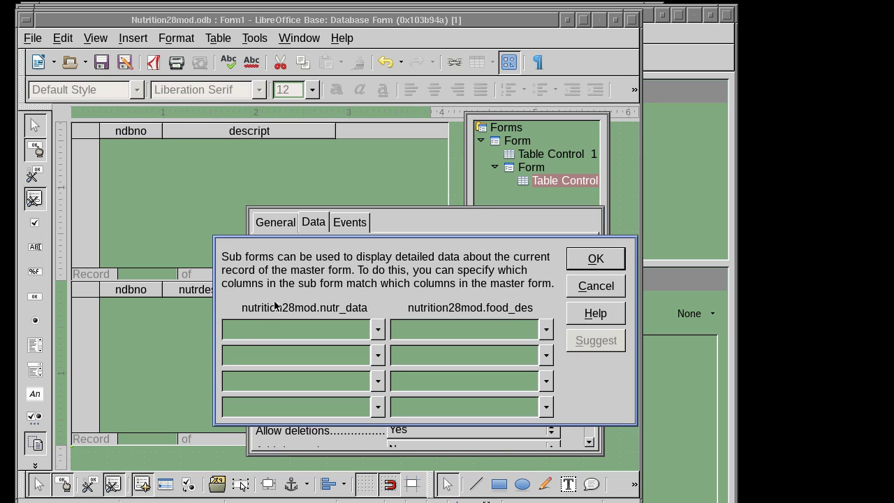
{"action": "left_click", "coordinate": [378, 331]}
{"action": "left_click", "coordinate": [377, 330]}
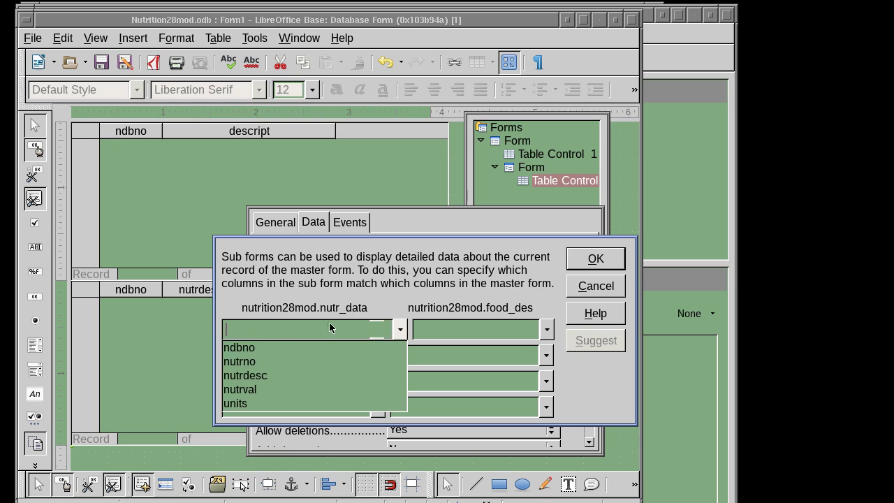
{"action": "left_click", "coordinate": [251, 349]}
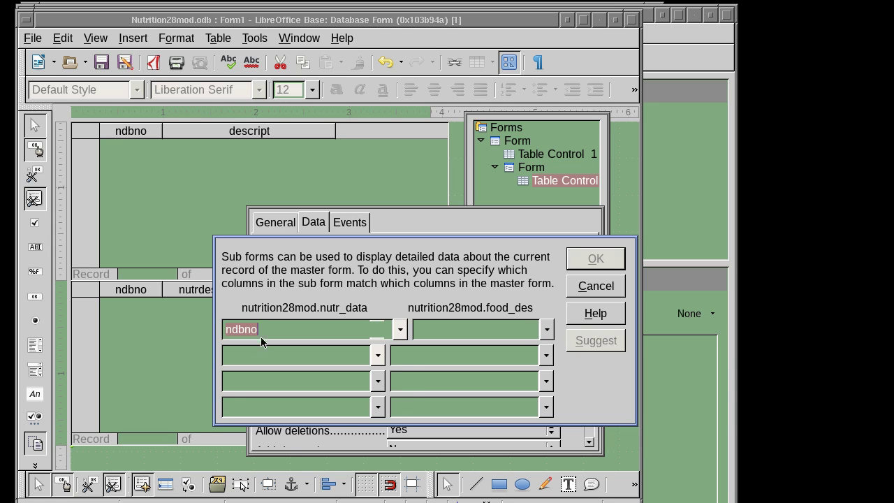
{"action": "left_click", "coordinate": [546, 330]}
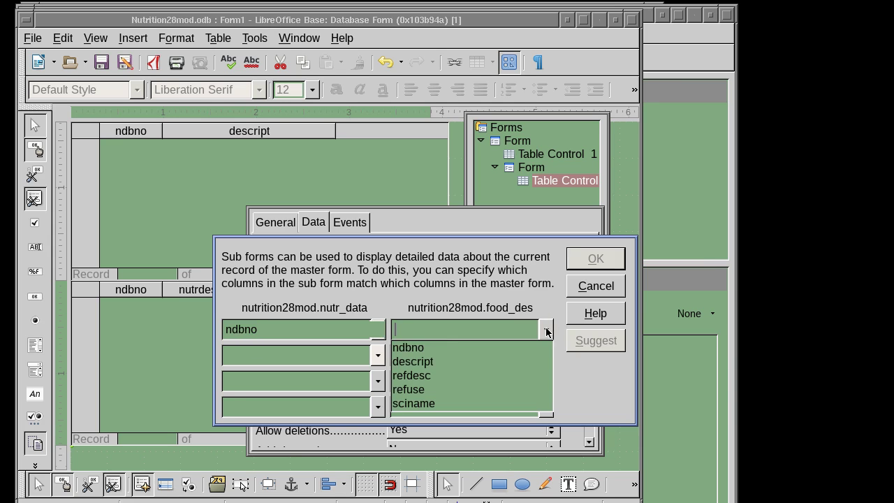
{"action": "left_click", "coordinate": [419, 343]}
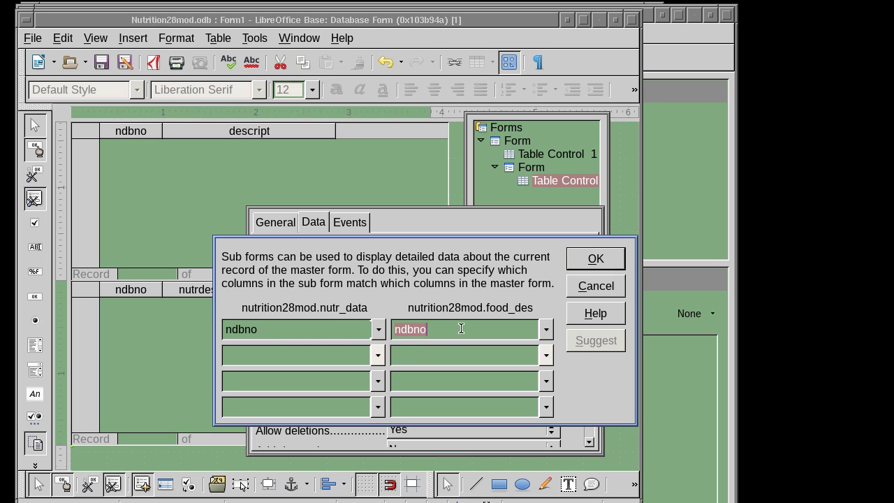
{"action": "left_click", "coordinate": [596, 259]}
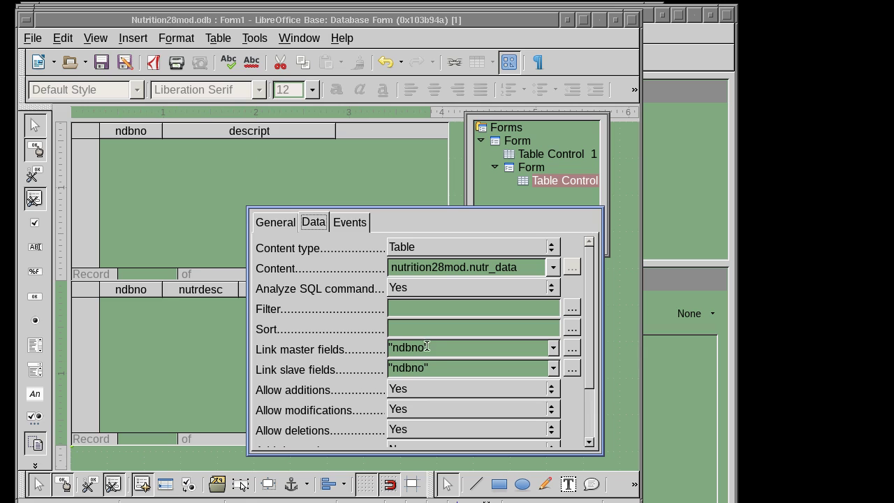
- Close Form Properties and the Form Navigator, then turn Design Mode off to run Form1
{"action": "left_click", "coordinate": [35, 200]}
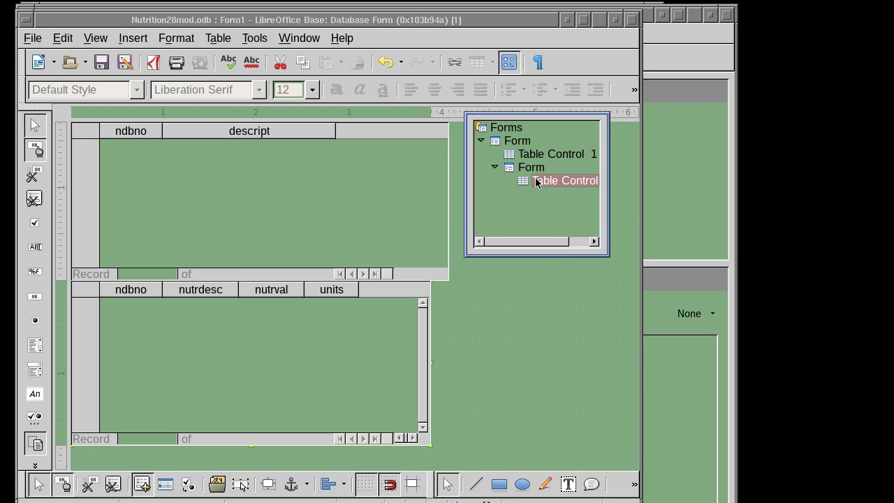
{"action": "left_click", "coordinate": [143, 484]}
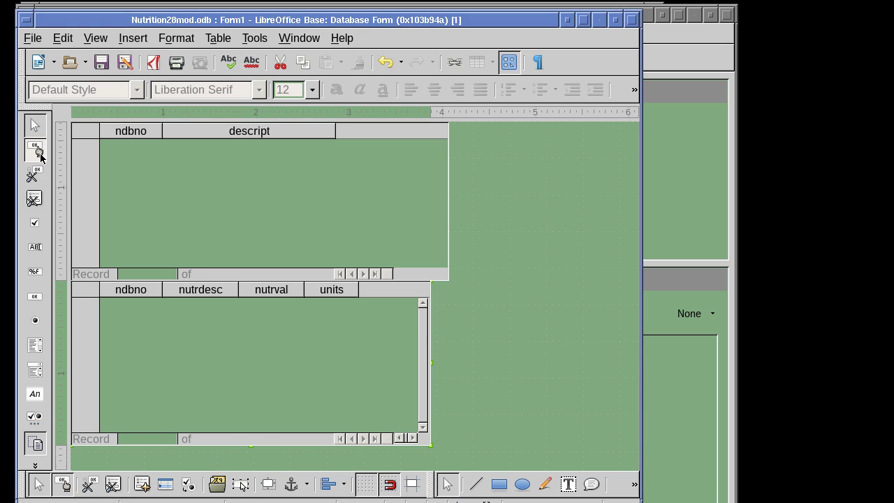
{"action": "left_click", "coordinate": [38, 151]}
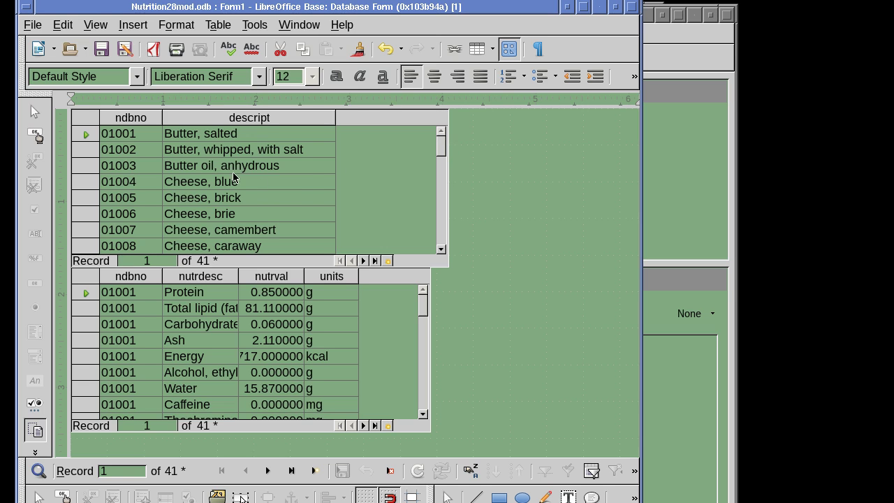
- Select Eggnog (01057) in the food list and browse its nutrients in the lower grid
{"action": "scroll", "coordinate": [234, 177], "scroll_direction": "down", "scroll_amount": 5}
{"action": "scroll", "coordinate": [233, 177], "scroll_direction": "down", "scroll_amount": 4}
{"action": "scroll", "coordinate": [233, 177], "scroll_direction": "down", "scroll_amount": 4}
{"action": "scroll", "coordinate": [233, 178], "scroll_direction": "down", "scroll_amount": 4}
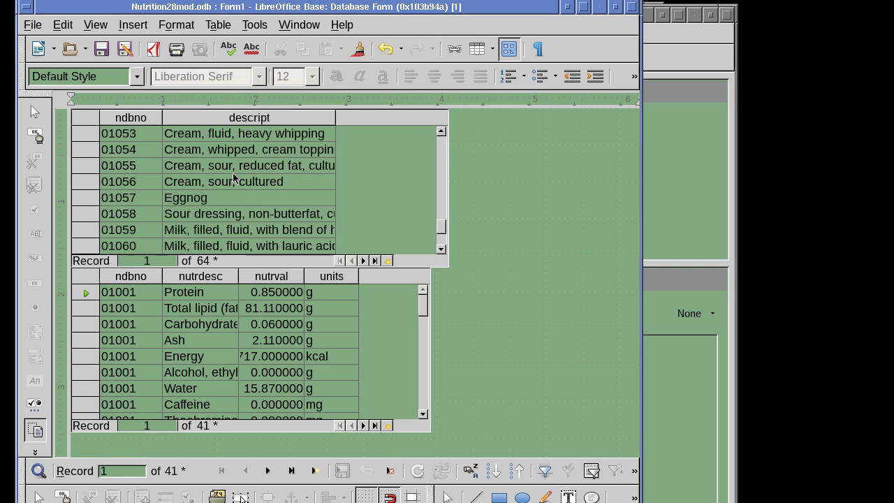
{"action": "scroll", "coordinate": [233, 177], "scroll_direction": "down", "scroll_amount": 2}
{"action": "scroll", "coordinate": [233, 177], "scroll_direction": "up", "scroll_amount": 1}
{"action": "scroll", "coordinate": [217, 188], "scroll_direction": "up", "scroll_amount": 1}
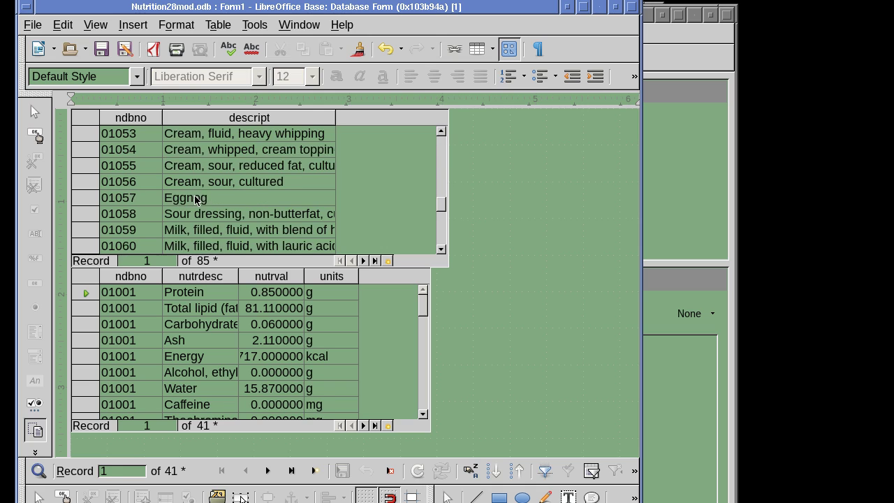
{"action": "left_click", "coordinate": [195, 197]}
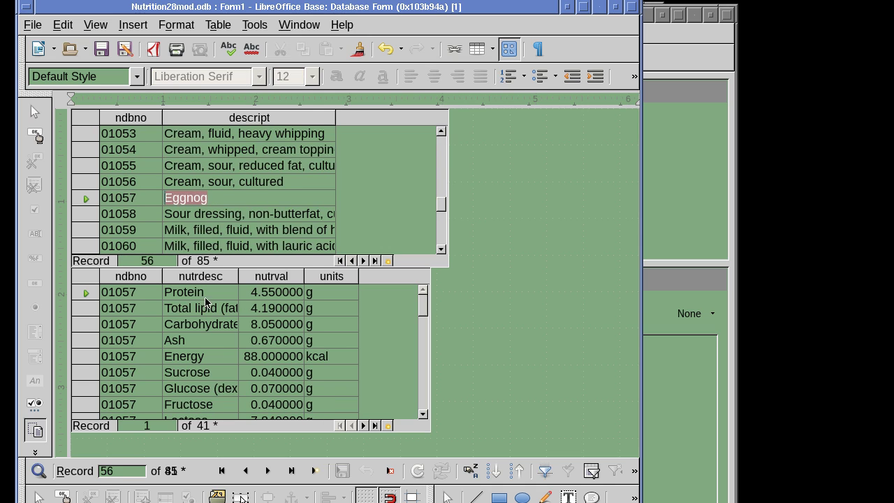
{"action": "scroll", "coordinate": [203, 301], "scroll_direction": "down", "scroll_amount": 4}
{"action": "scroll", "coordinate": [203, 307], "scroll_direction": "down", "scroll_amount": 2}
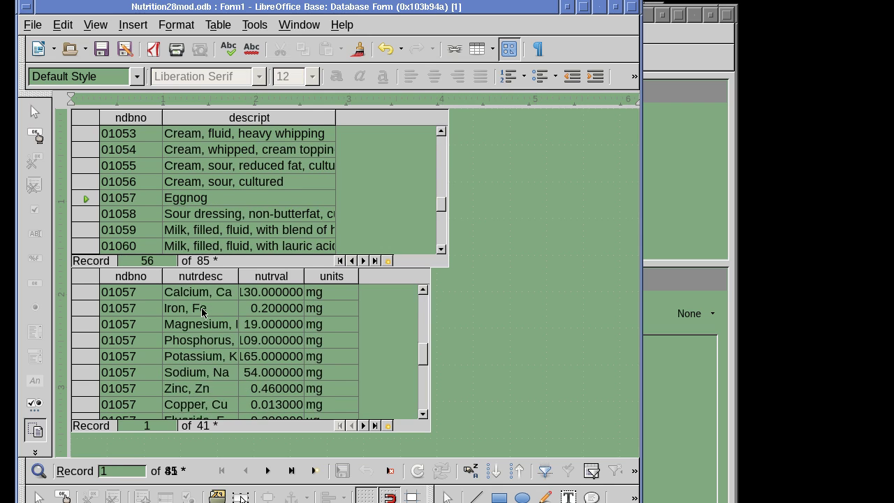
{"action": "scroll", "coordinate": [202, 314], "scroll_direction": "up", "scroll_amount": 2}
{"action": "scroll", "coordinate": [201, 314], "scroll_direction": "up", "scroll_amount": 2}
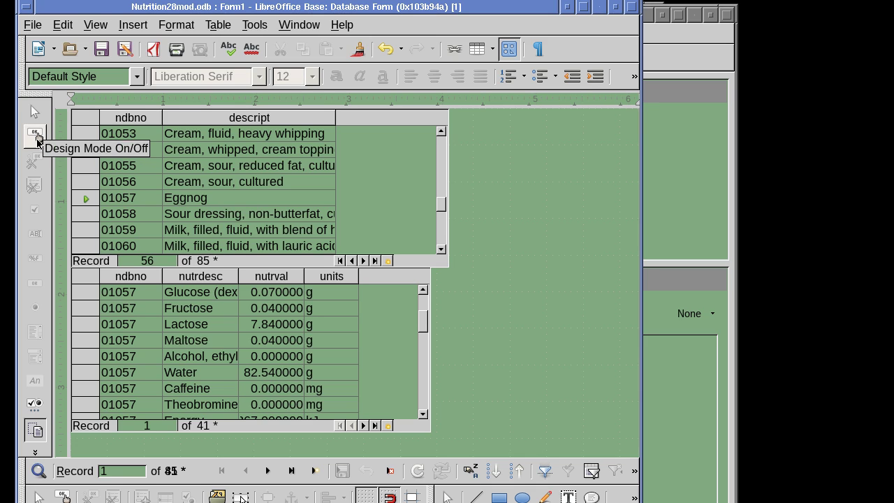
- Back in design mode, stretch the nutr_data grid wider to the right and slightly lower
{"action": "left_click", "coordinate": [35, 136]}
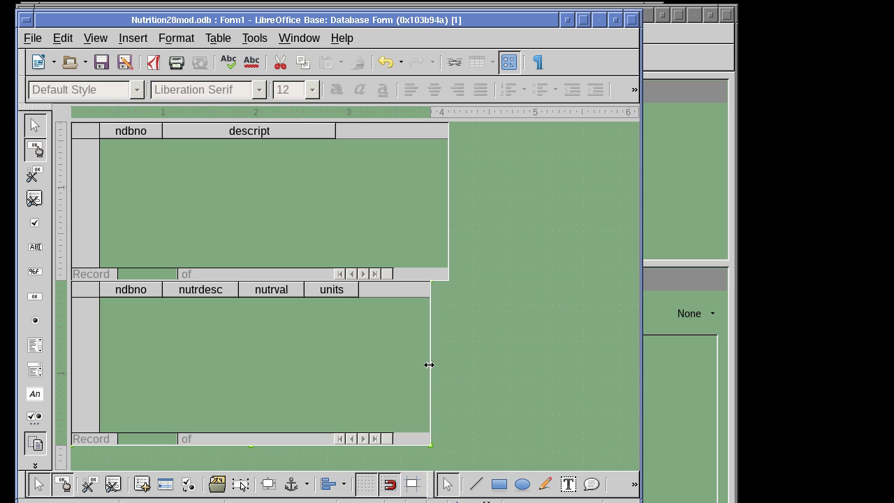
{"action": "left_click_drag", "start_coordinate": [430, 363], "coordinate": [572, 364]}
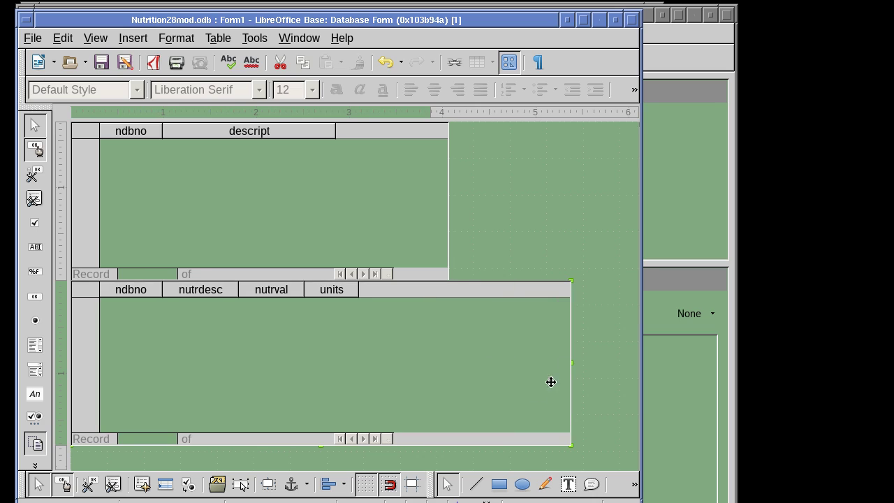
{"action": "left_click_drag", "start_coordinate": [569, 445], "coordinate": [591, 461]}
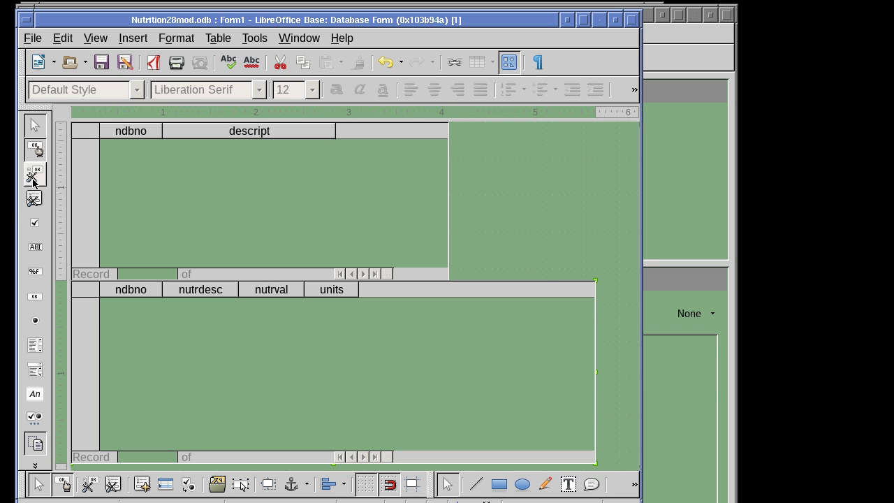
- Relabel the food grid's ndbno column as NDBNO
{"action": "left_click", "coordinate": [33, 198]}
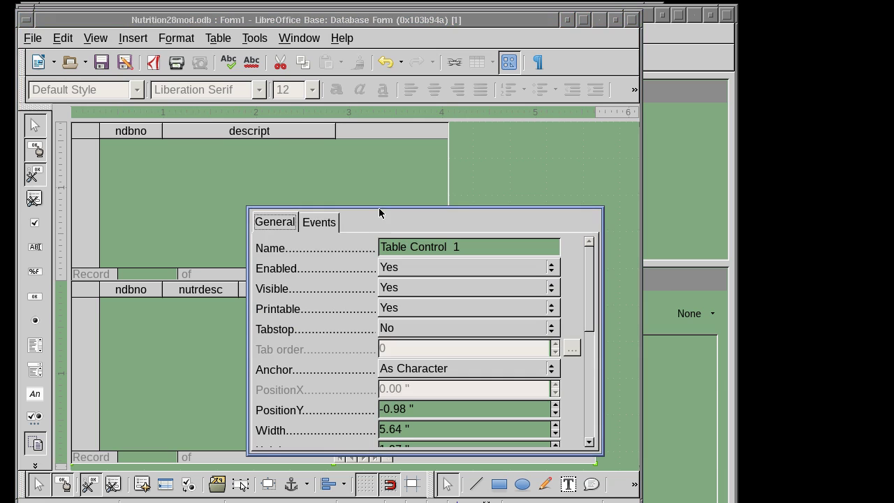
{"action": "left_click_drag", "start_coordinate": [434, 208], "coordinate": [488, 188]}
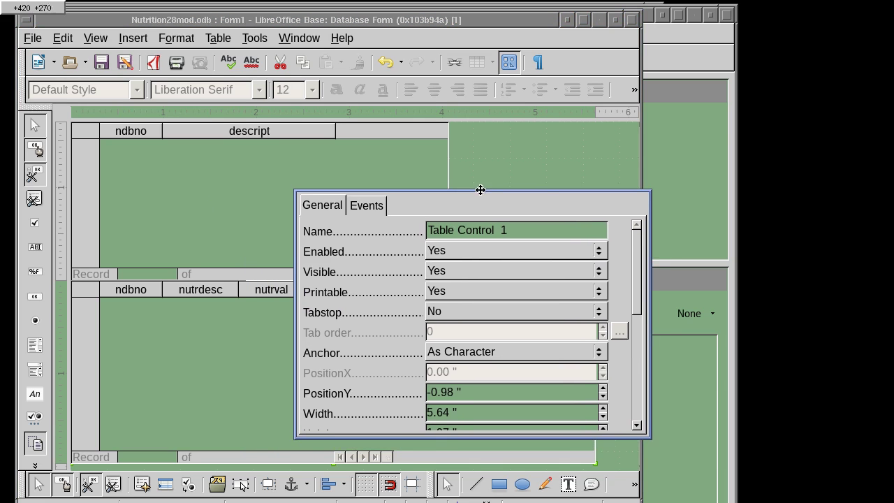
{"action": "left_click", "coordinate": [134, 130]}
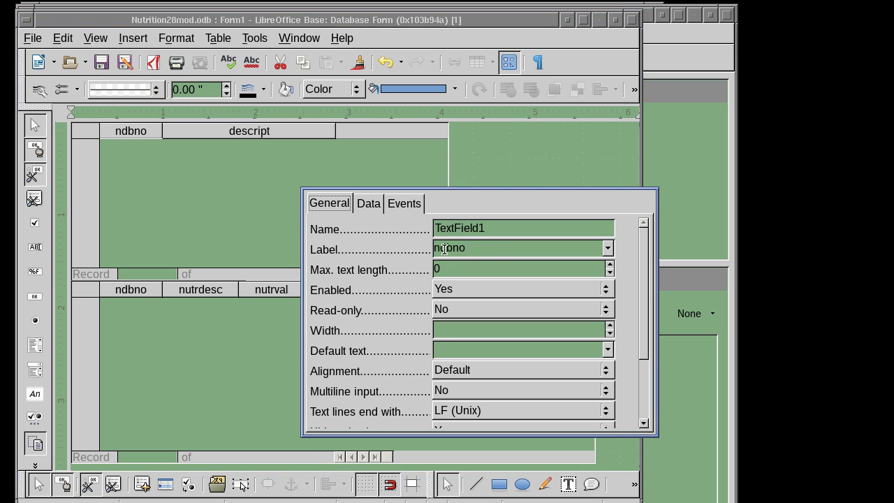
{"action": "left_click", "coordinate": [479, 249]}
{"action": "key", "text": "BackSpace"}
{"action": "key", "text": "BackSpace"}
{"action": "key", "text": "BackSpace"}
{"action": "key", "text": "BackSpace"}
{"action": "type", "text": "N"}
{"action": "type", "text": "DBN"}
{"action": "type", "text": "O"}
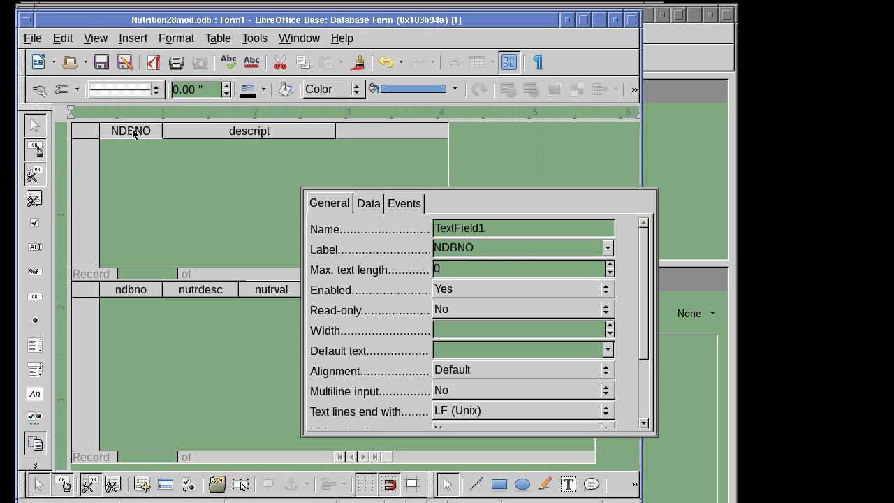
- Relabel the descript column as FOOD DESCRIPTION and close the properties window
{"action": "left_click", "coordinate": [280, 136]}
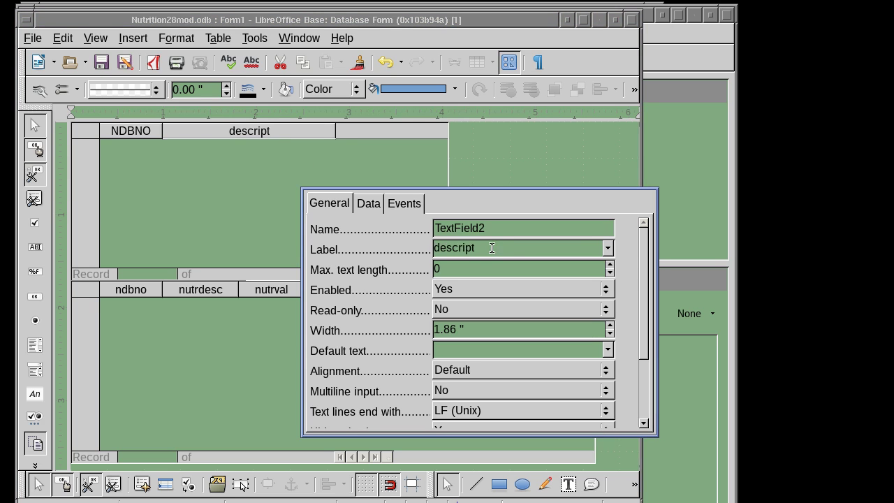
{"action": "key", "text": "BackSpace"}
{"action": "key", "text": "BackSpace"}
{"action": "key", "text": "BackSpace"}
{"action": "type", "text": "DE"}
{"action": "type", "text": "SCRIPT"}
{"action": "type", "text": "ION"}
{"action": "key", "text": "Left"}
{"action": "key", "text": "Left"}
{"action": "key", "text": "Left"}
{"action": "key", "text": "Home"}
{"action": "type", "text": "fOOD"}
{"action": "key", "text": "Delete"}
{"action": "type", "text": "F"}
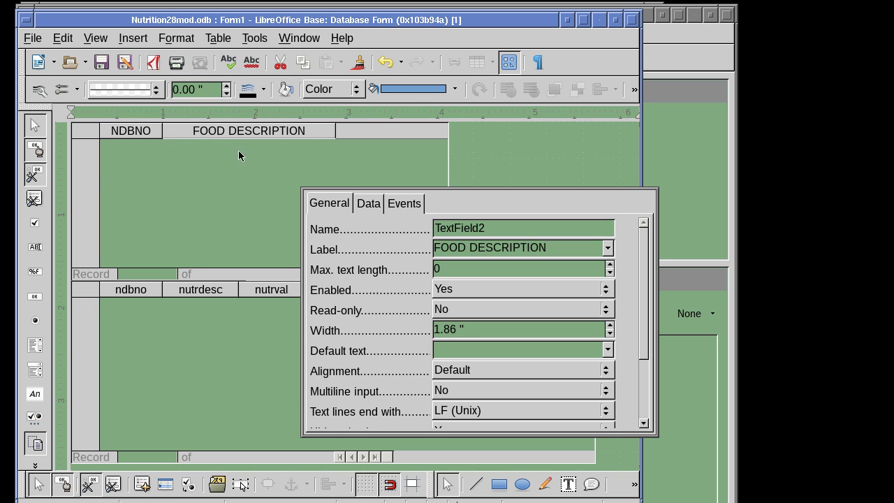
{"action": "left_click", "coordinate": [34, 174]}
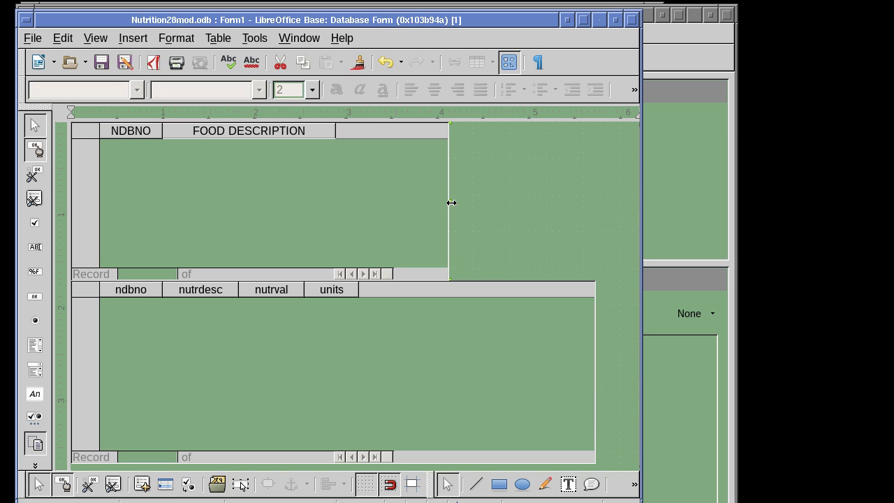
- Widen the upper food grid to the right and preview the form with live data
{"action": "left_click_drag", "start_coordinate": [450, 201], "coordinate": [552, 202]}
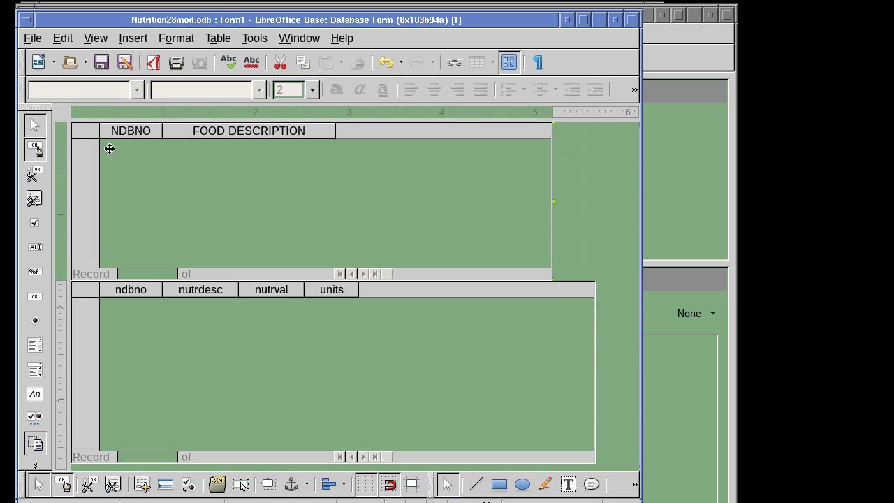
{"action": "left_click", "coordinate": [36, 149]}
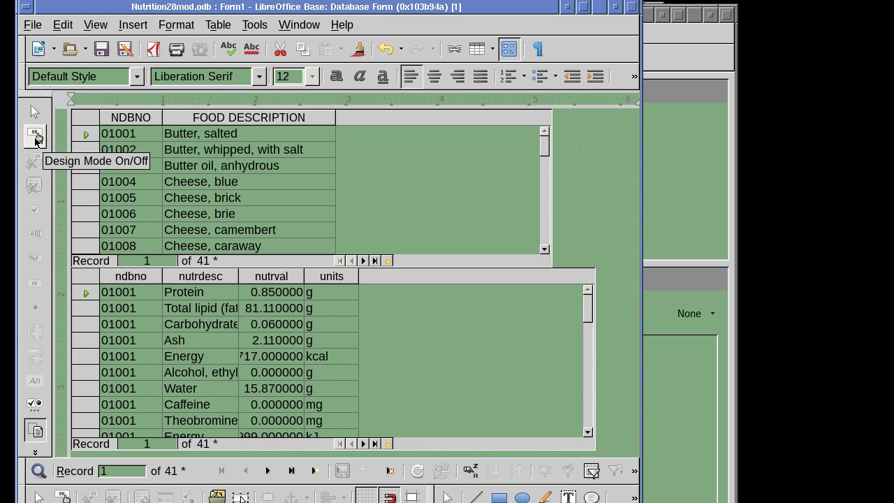
- Re-enter design mode and widen the nutrdesc, nutrval and FOOD DESCRIPTION columns
{"action": "left_click", "coordinate": [36, 138]}
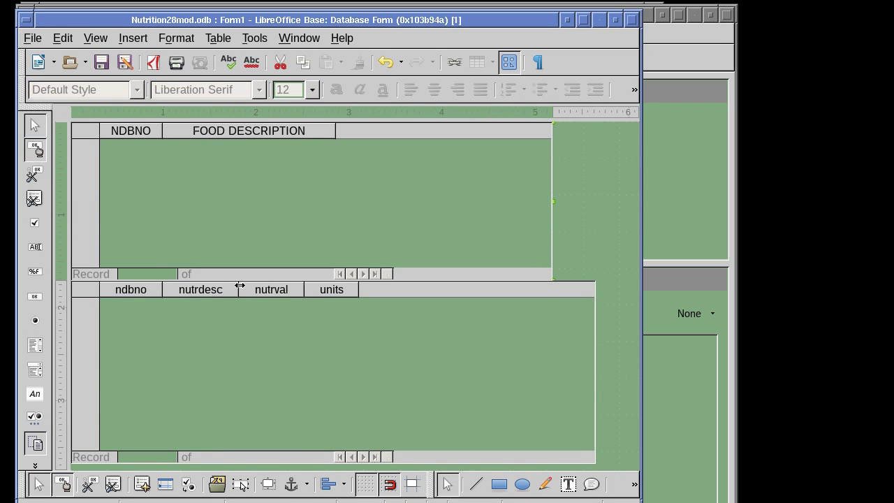
{"action": "left_click_drag", "start_coordinate": [239, 286], "coordinate": [295, 287]}
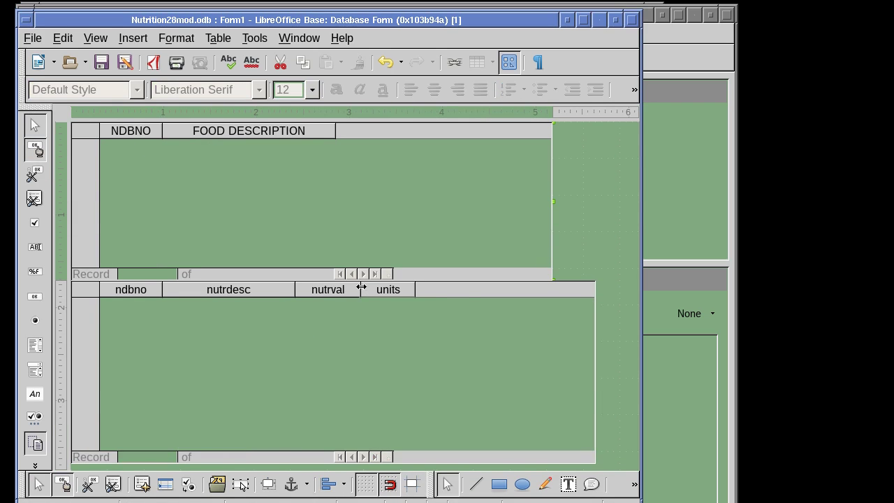
{"action": "left_click_drag", "start_coordinate": [361, 286], "coordinate": [414, 286]}
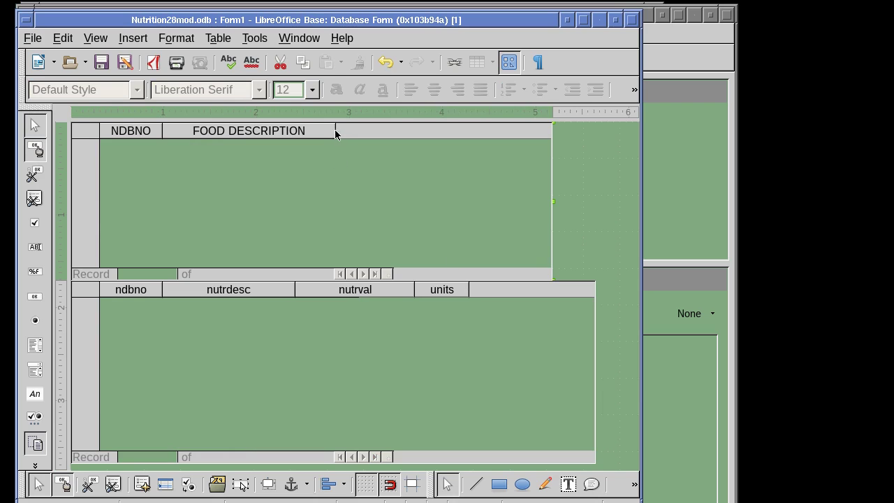
{"action": "left_click_drag", "start_coordinate": [335, 131], "coordinate": [481, 131]}
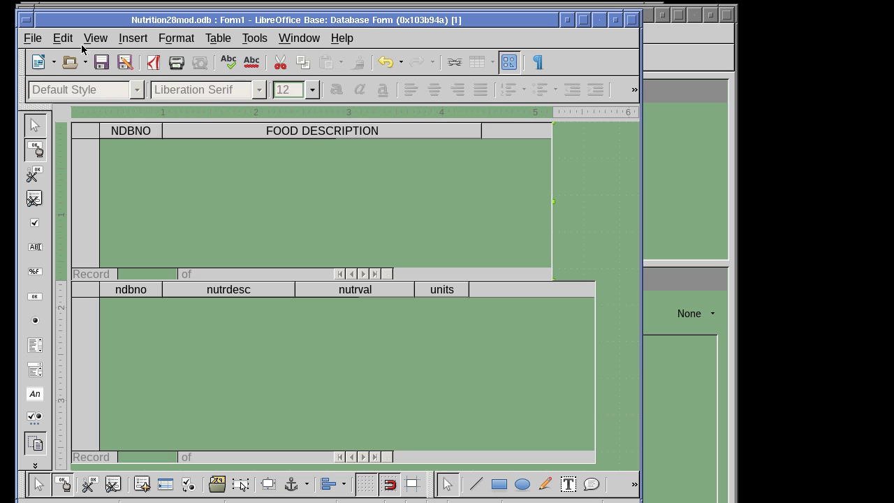
- Close Form1 without saving, then list the database tables and select food_des
{"action": "left_click", "coordinate": [32, 39]}
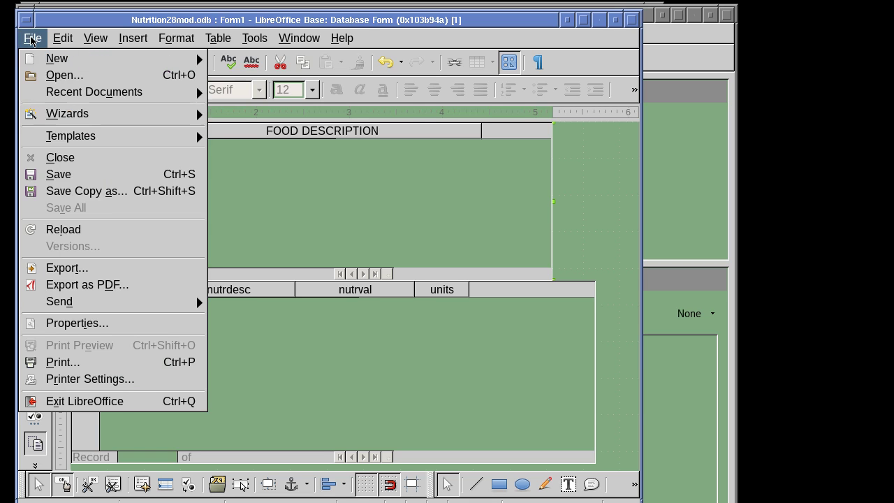
{"action": "left_click", "coordinate": [77, 160]}
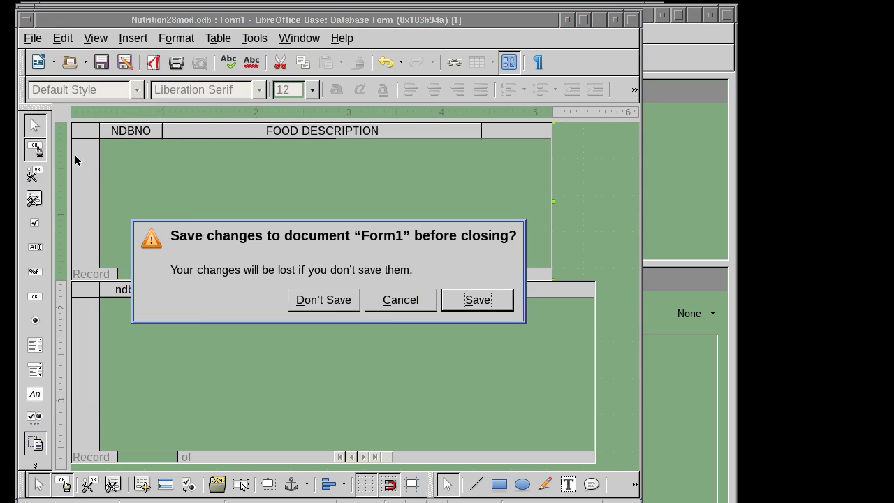
{"action": "left_click", "coordinate": [323, 299]}
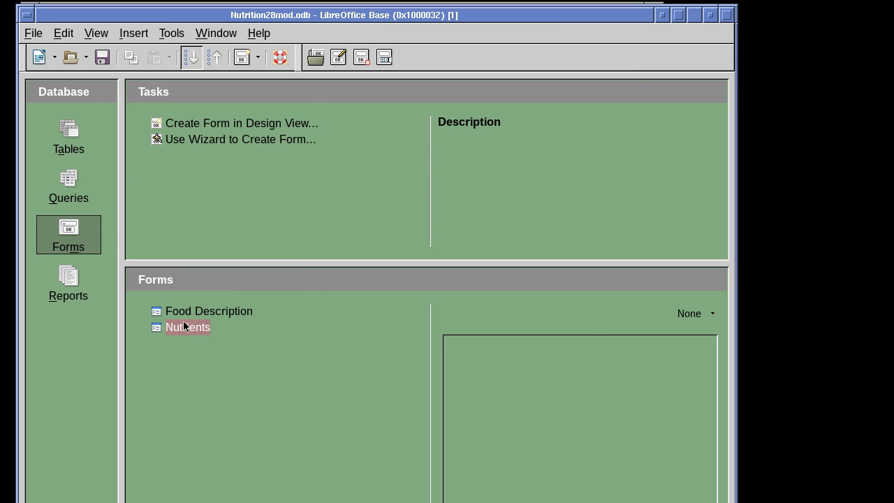
{"action": "left_click", "coordinate": [82, 133]}
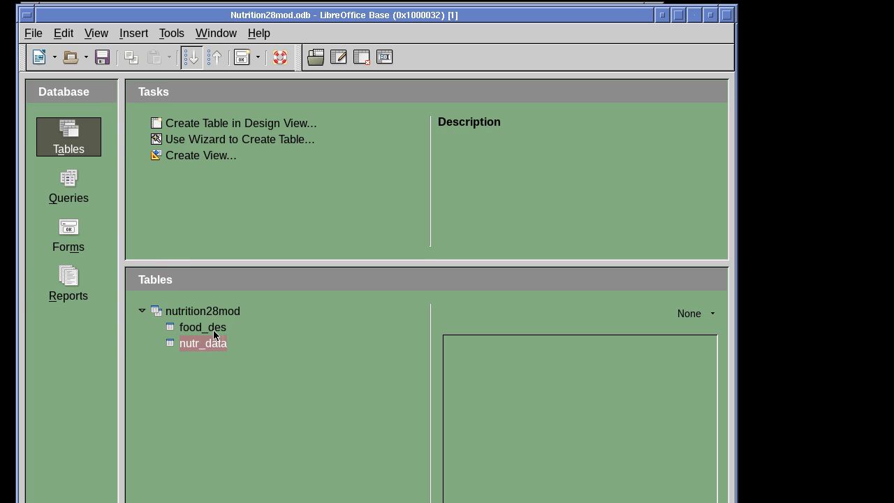
{"action": "left_click", "coordinate": [190, 328]}
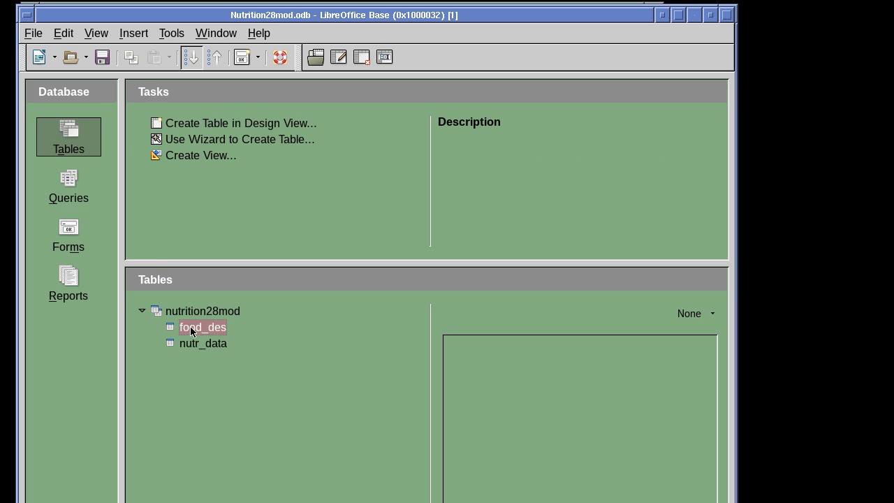
- Open the food_des table design, review its fields, and close it
{"action": "right_click", "coordinate": [191, 330]}
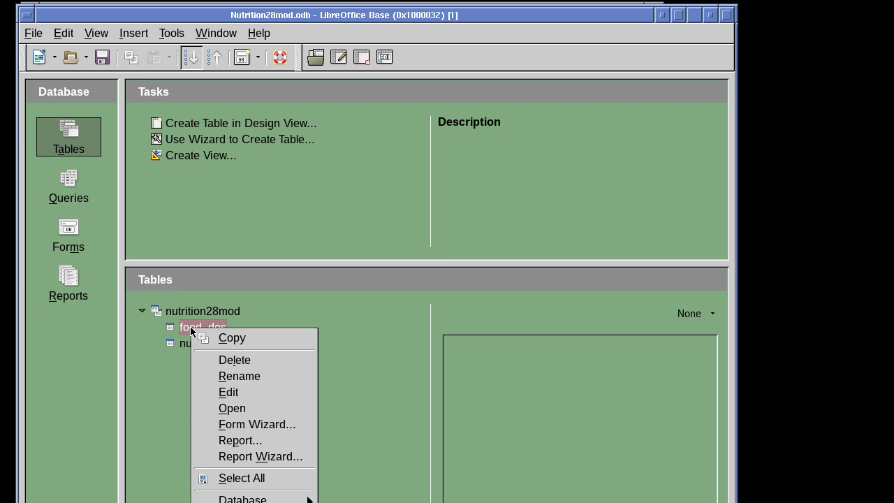
{"action": "left_click", "coordinate": [235, 393]}
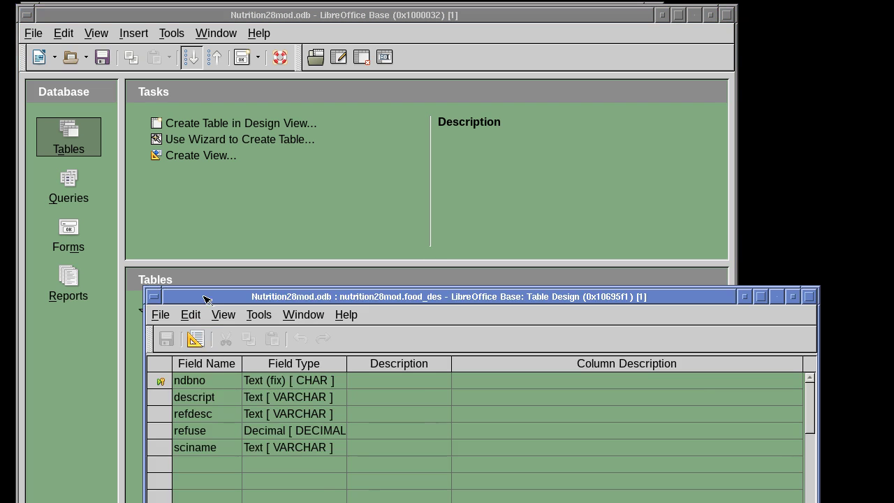
{"action": "left_click_drag", "start_coordinate": [199, 296], "coordinate": [95, 53]}
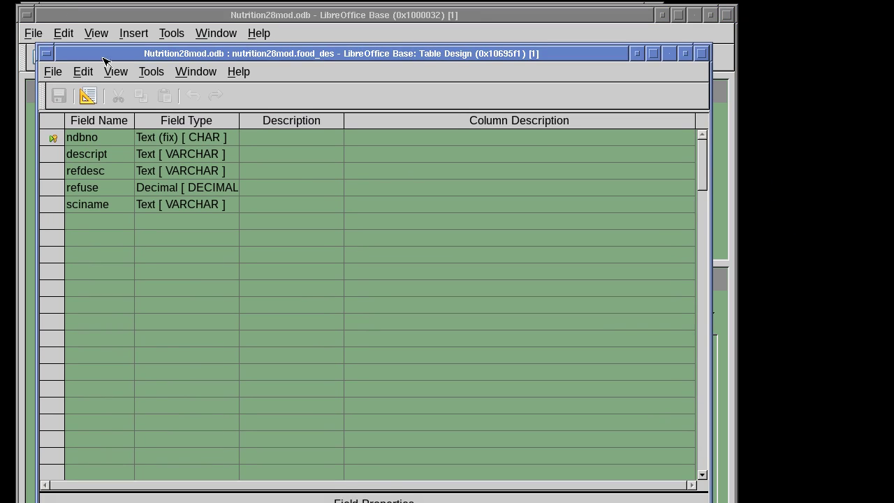
{"action": "left_click_drag", "start_coordinate": [104, 54], "coordinate": [94, 36]}
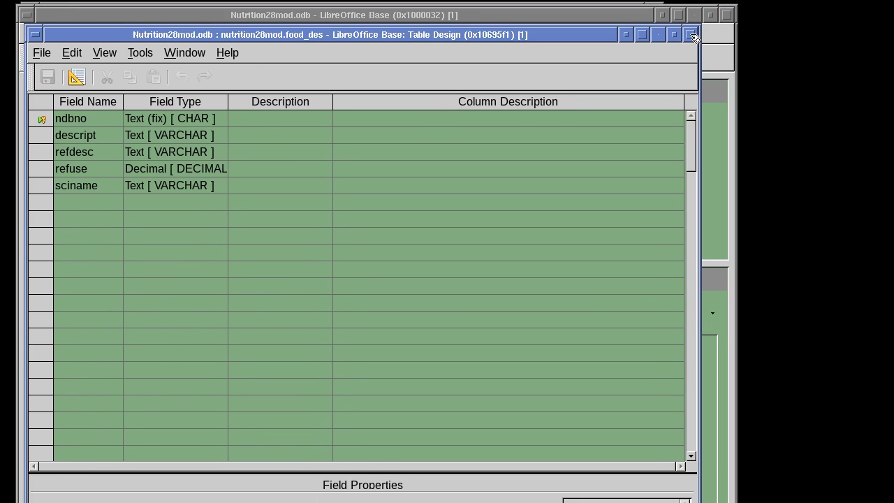
{"action": "left_click", "coordinate": [690, 34]}
- Open the nutr_data table design and select the empty row below units
{"action": "left_click", "coordinate": [195, 344]}
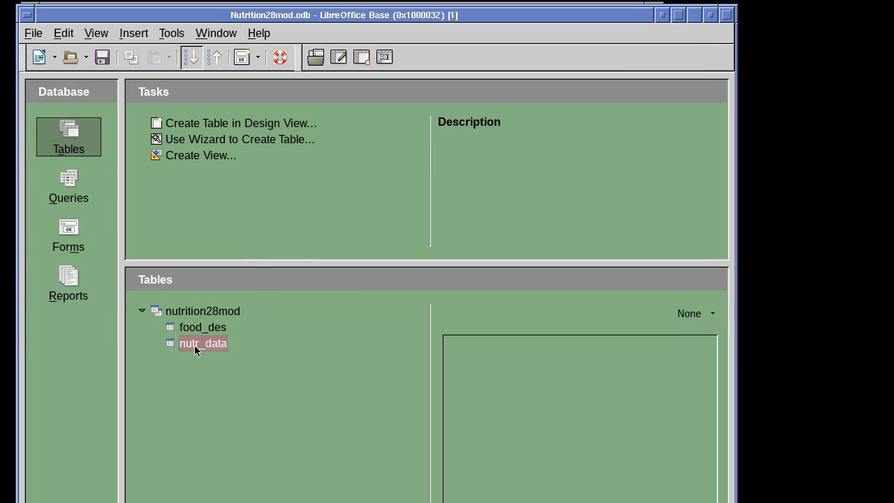
{"action": "right_click", "coordinate": [195, 345]}
{"action": "left_click", "coordinate": [236, 411]}
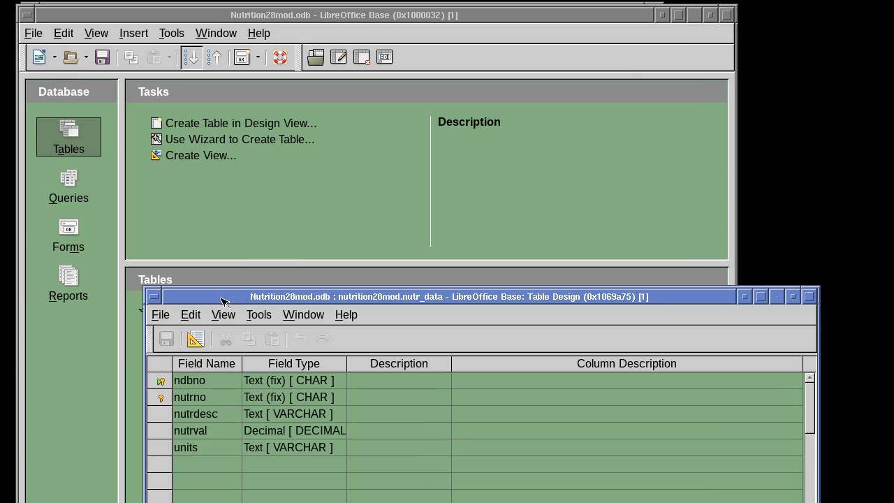
{"action": "left_click_drag", "start_coordinate": [224, 299], "coordinate": [112, 63]}
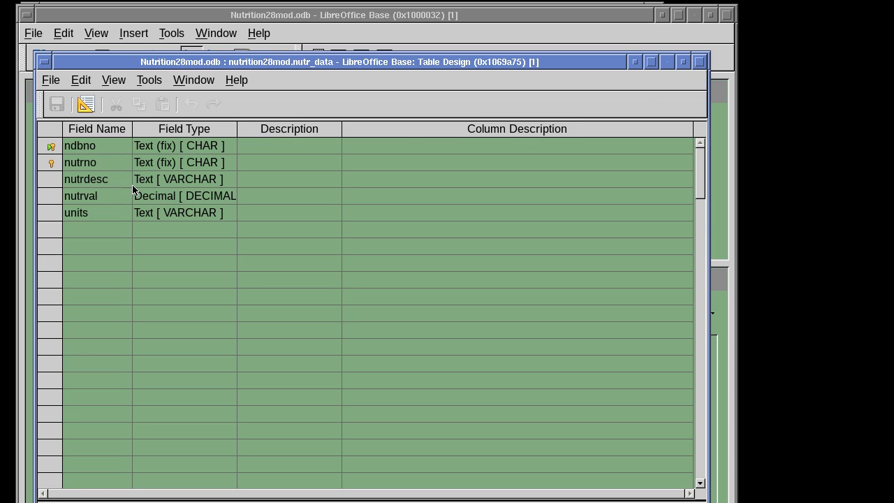
{"action": "left_click", "coordinate": [163, 49]}
{"action": "left_click_drag", "start_coordinate": [161, 63], "coordinate": [153, 43]}
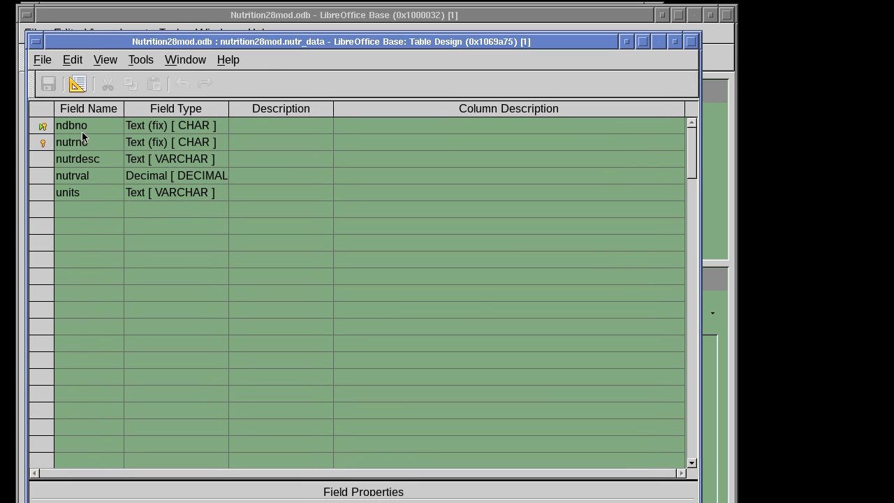
{"action": "left_click", "coordinate": [81, 210]}
- Dismiss the field-cell context menu and close the nutr_data design without changes
{"action": "right_click", "coordinate": [91, 210]}
{"action": "left_click", "coordinate": [74, 211]}
{"action": "left_click", "coordinate": [691, 42]}
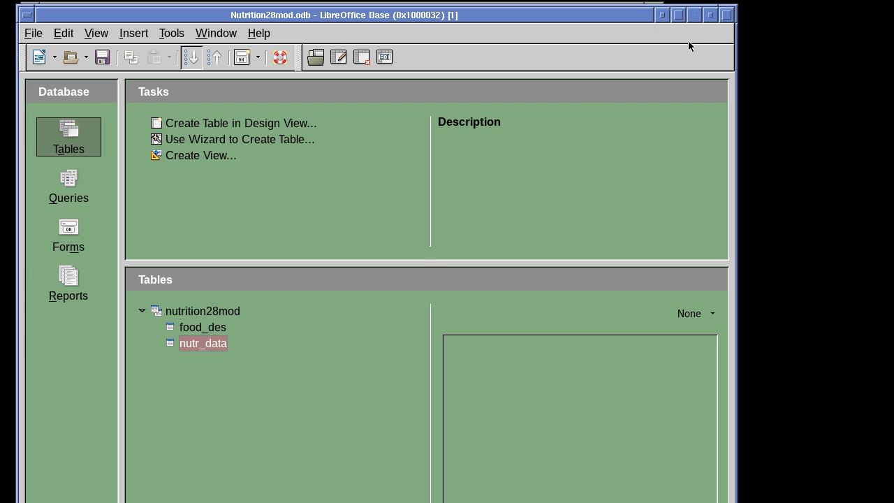